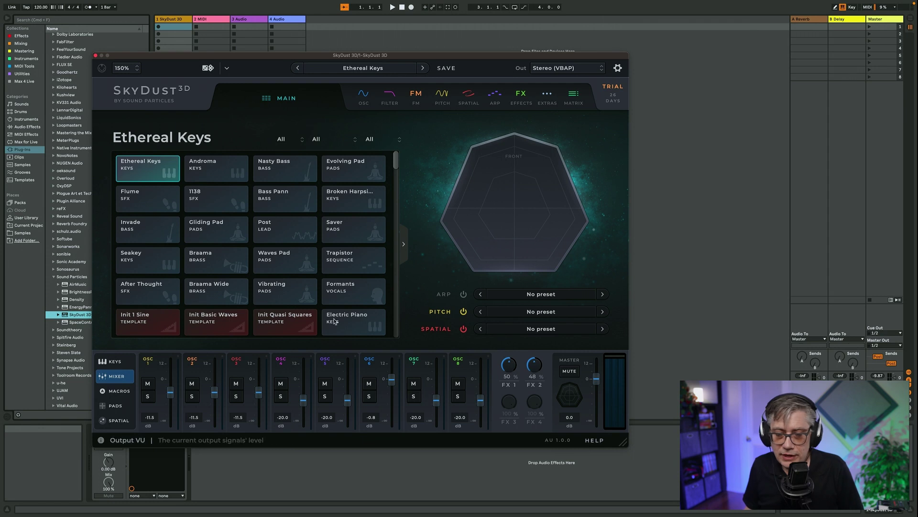
# Examine the Keys, Mixer, Macros, Pads and Spatial panels and the oscillator summary of the Ethereal Keys preset.
pyautogui.click(115, 363)
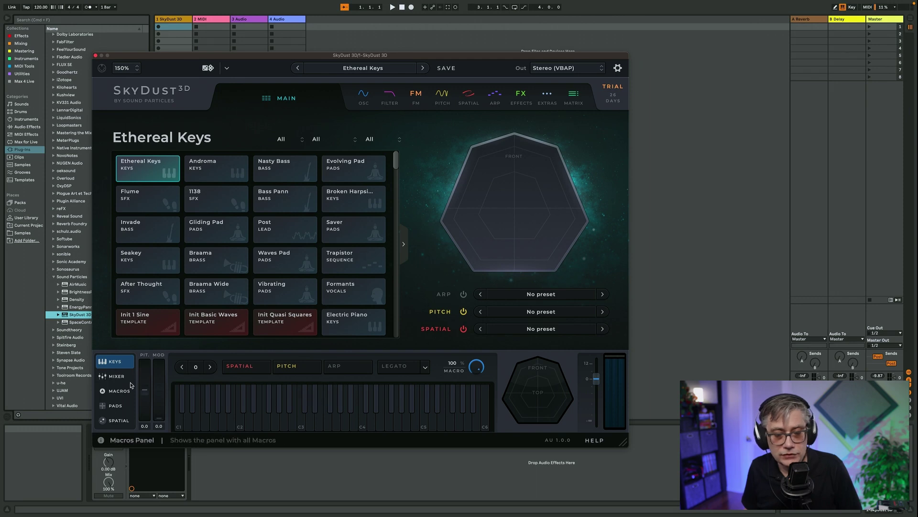
pyautogui.click(115, 377)
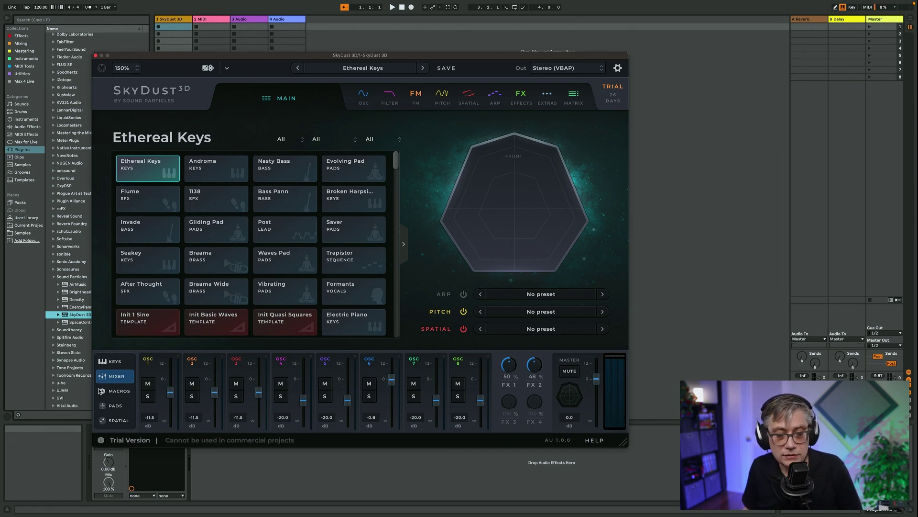
pyautogui.click(110, 391)
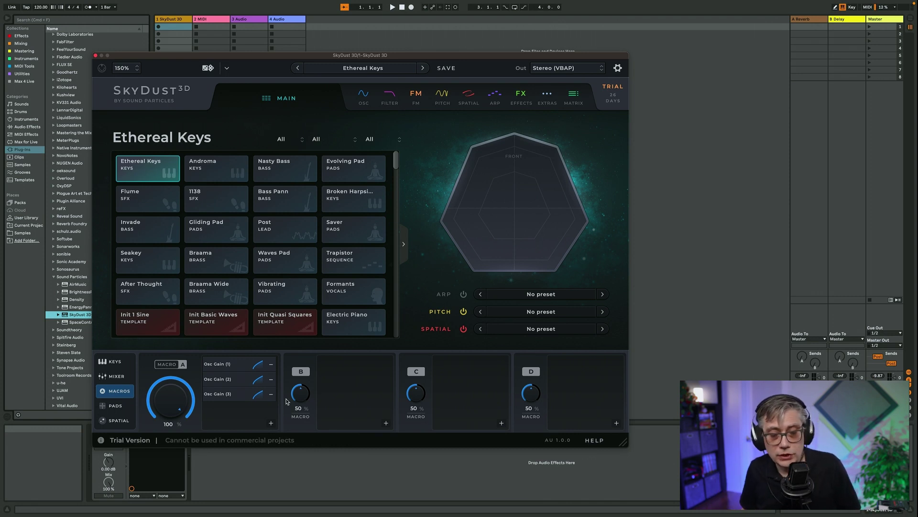
pyautogui.click(116, 406)
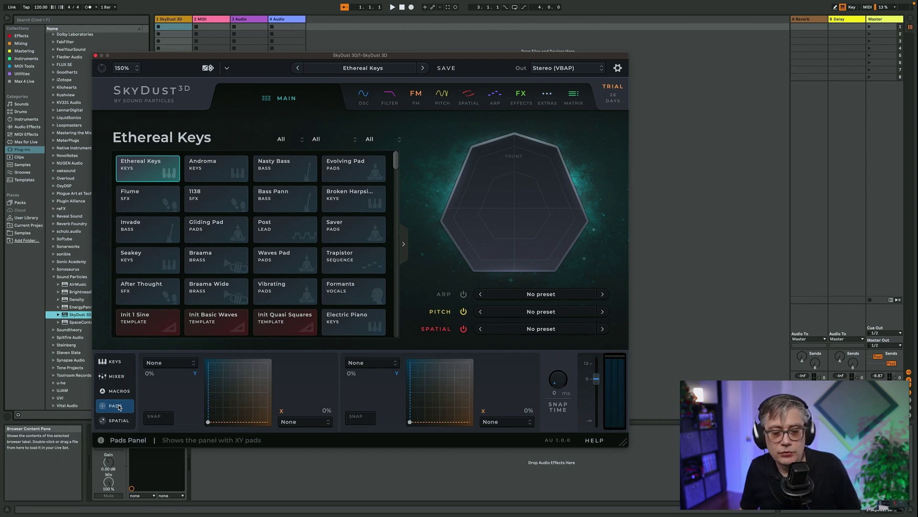
pyautogui.click(119, 421)
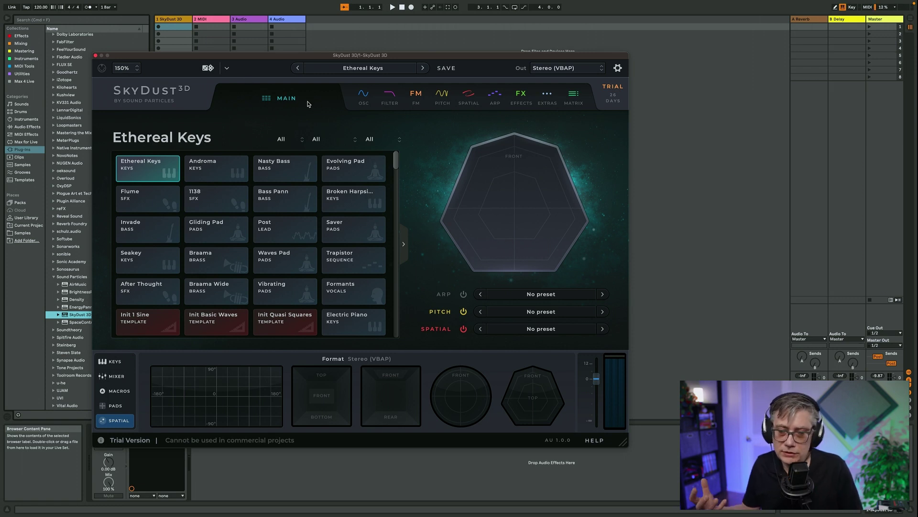
pyautogui.click(364, 96)
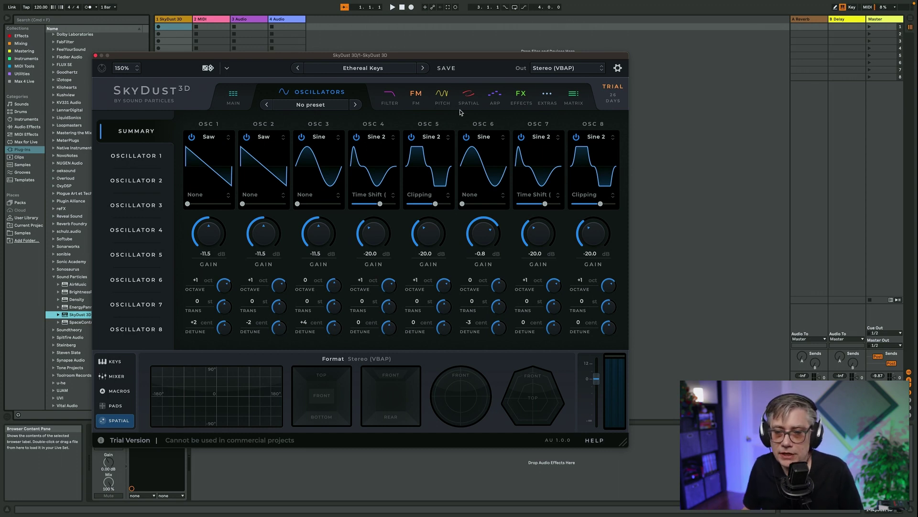
# Compare global with per-oscillator filtering, and in oscillator mode turn on oscillator 6's filter and its envelope generator.
pyautogui.click(389, 97)
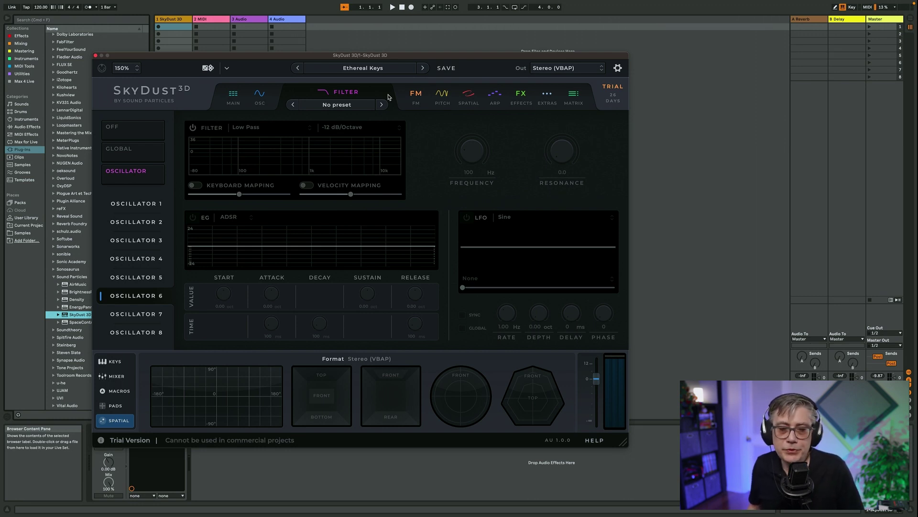
pyautogui.click(128, 158)
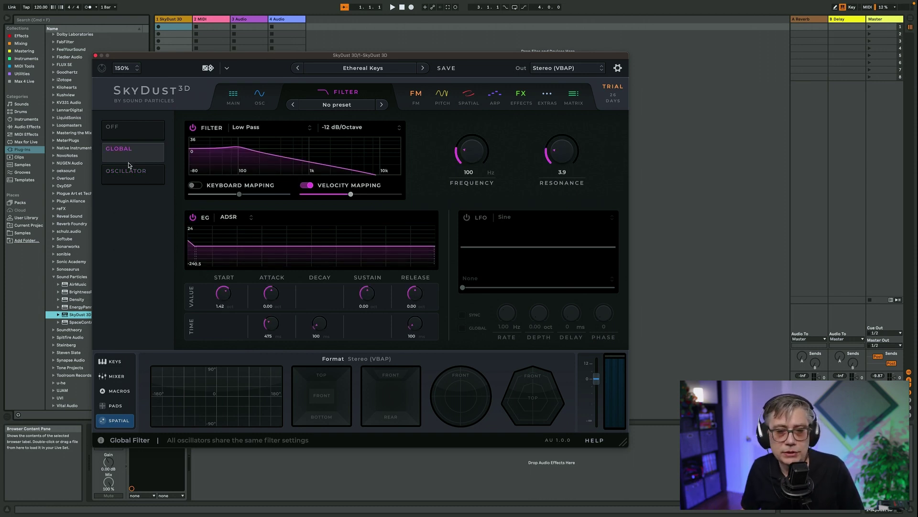
pyautogui.click(130, 173)
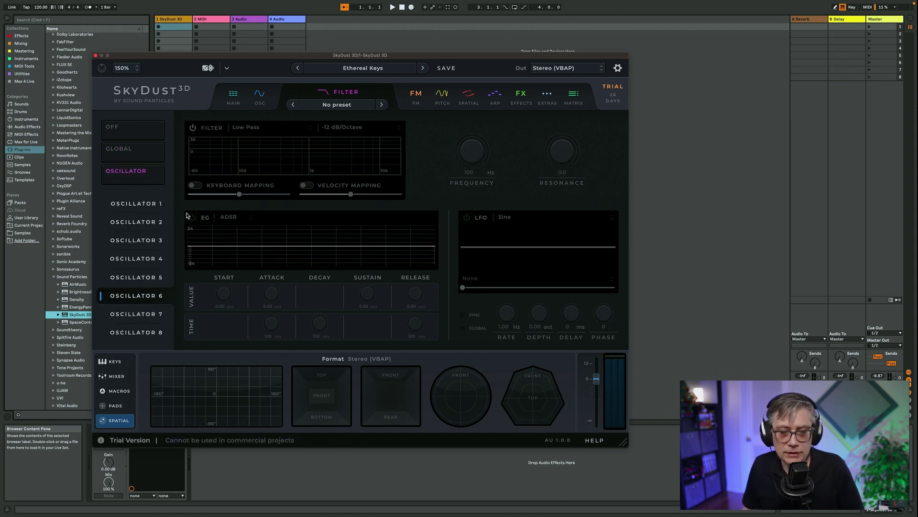
pyautogui.click(192, 128)
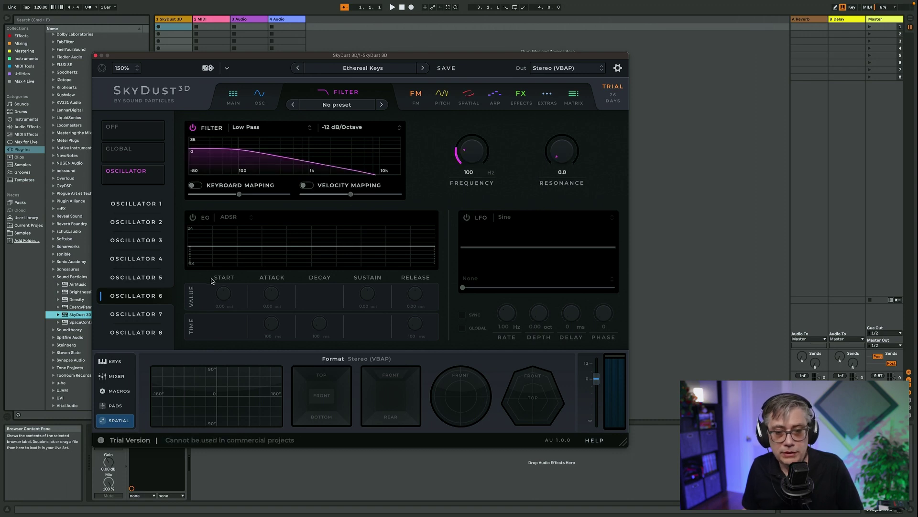
pyautogui.click(194, 218)
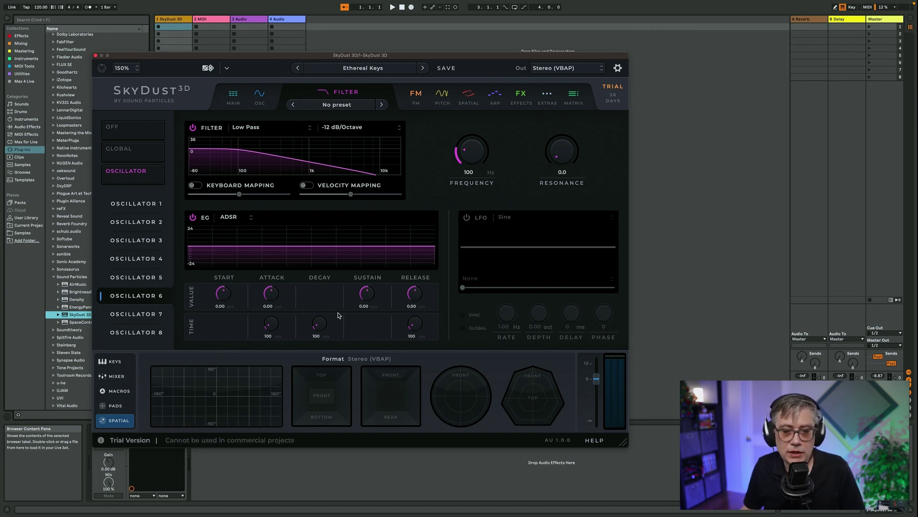
# Try the DAHDSR type for oscillator 6's filter envelope, and set the envelope type to ADR.
pyautogui.click(241, 220)
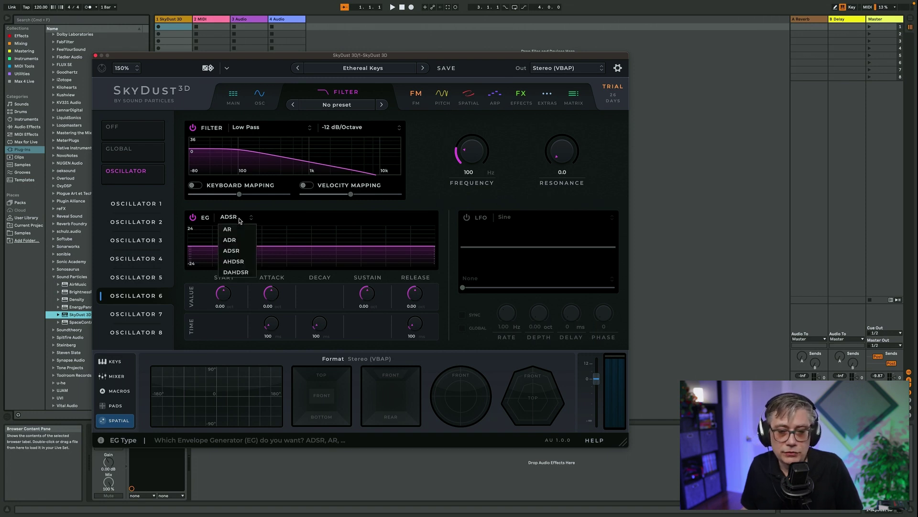
pyautogui.click(235, 272)
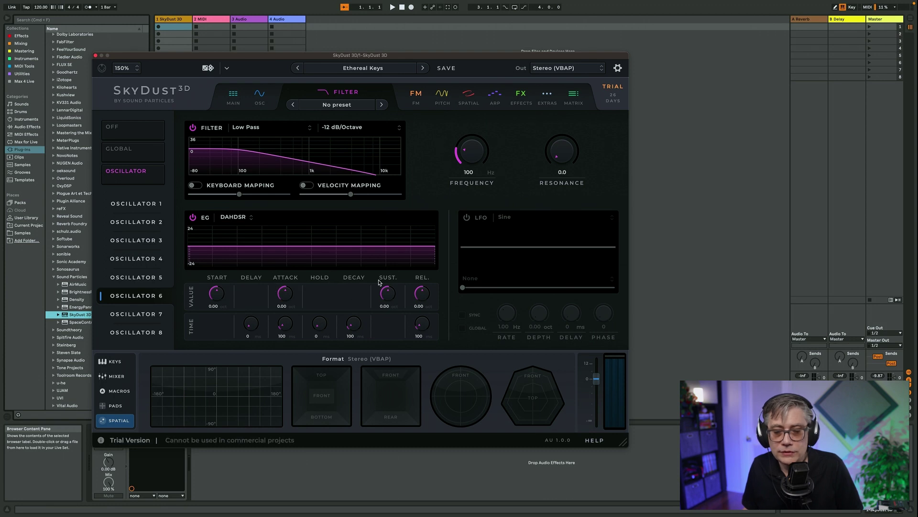
pyautogui.click(232, 218)
pyautogui.click(230, 242)
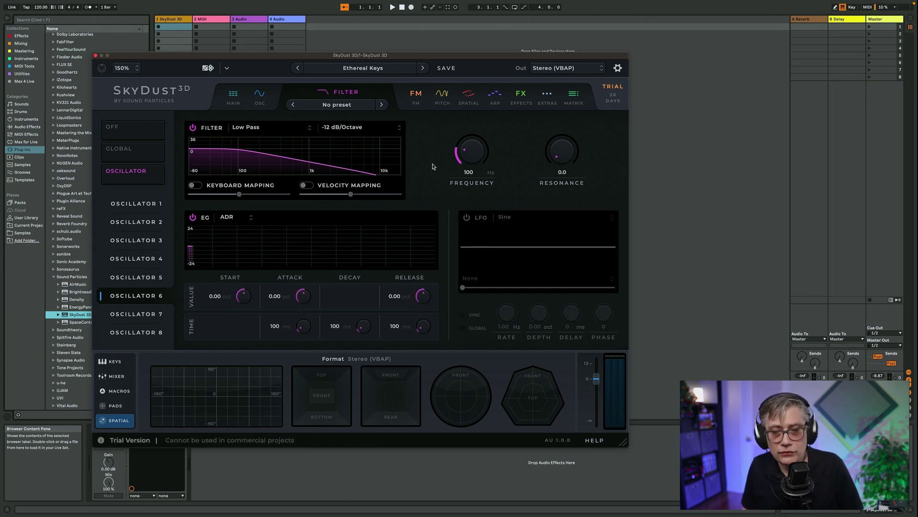
# Turn on oscillator 6's filter LFO, look through its waveforms, and raise the LFO depth to about 2.73 oct.
pyautogui.click(466, 217)
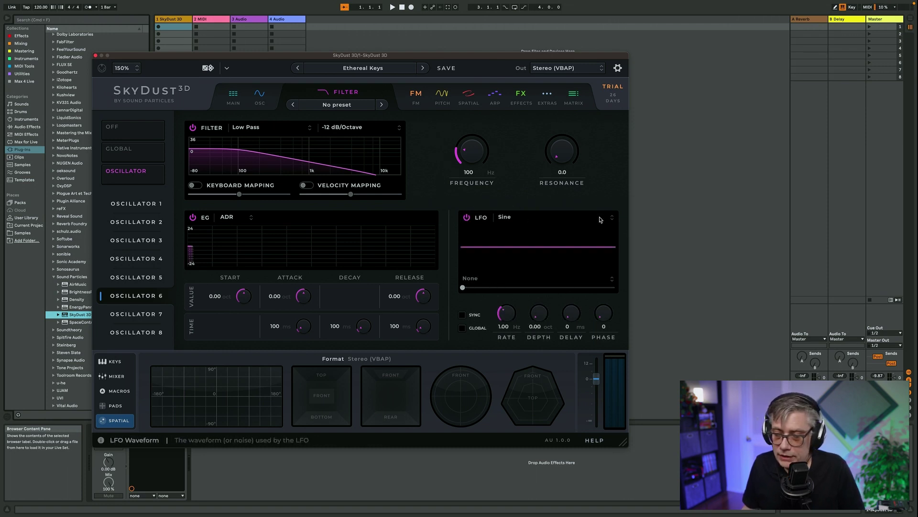
pyautogui.click(577, 218)
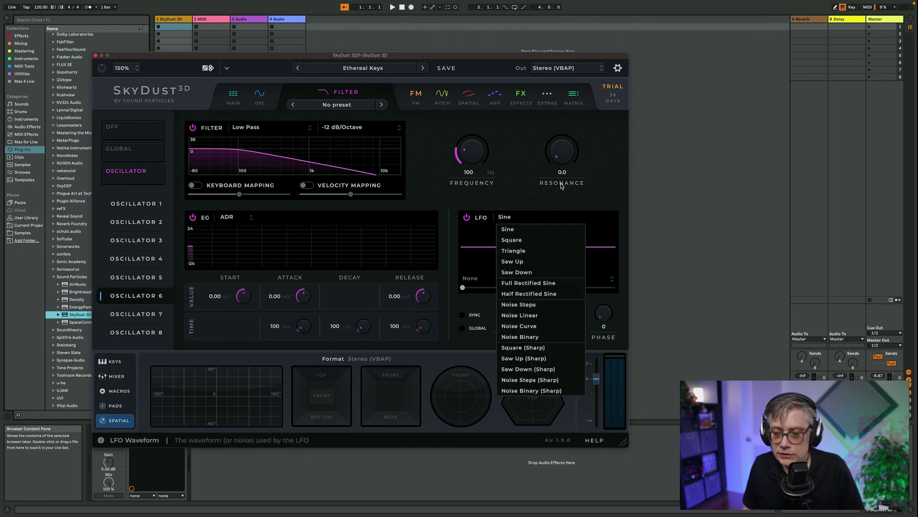
pyautogui.click(581, 203)
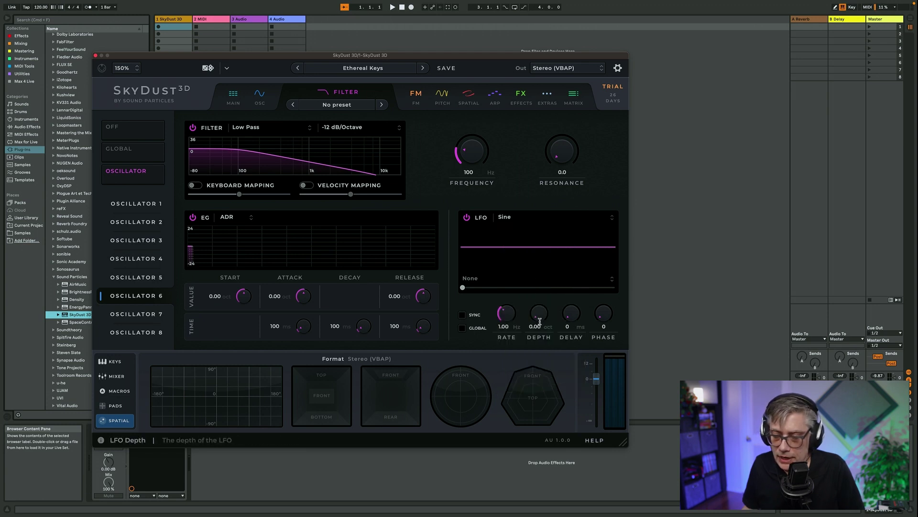
pyautogui.moveTo(539, 321); pyautogui.dragTo(543, 282)
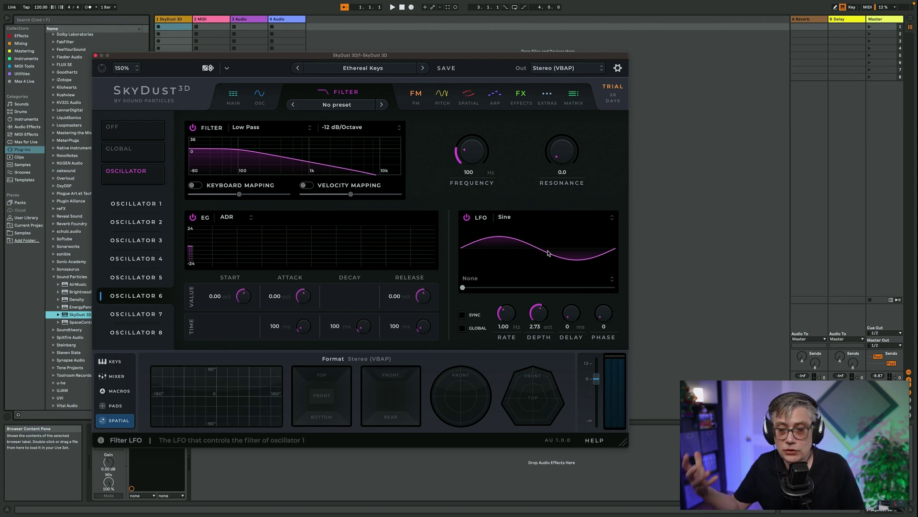
# Apply the Wave Folding modifier to the filter LFO at about a quarter of its range and turn oscillator 6's filter off.
pyautogui.click(612, 281)
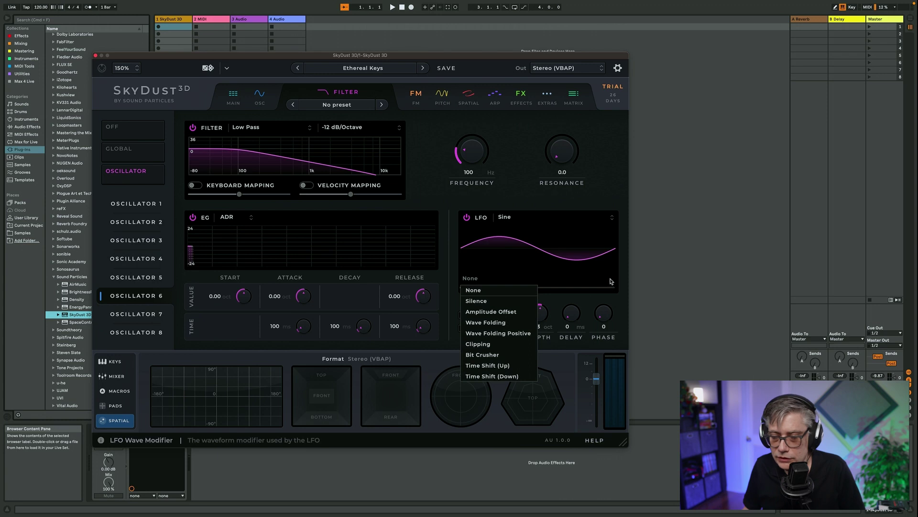
pyautogui.click(493, 322)
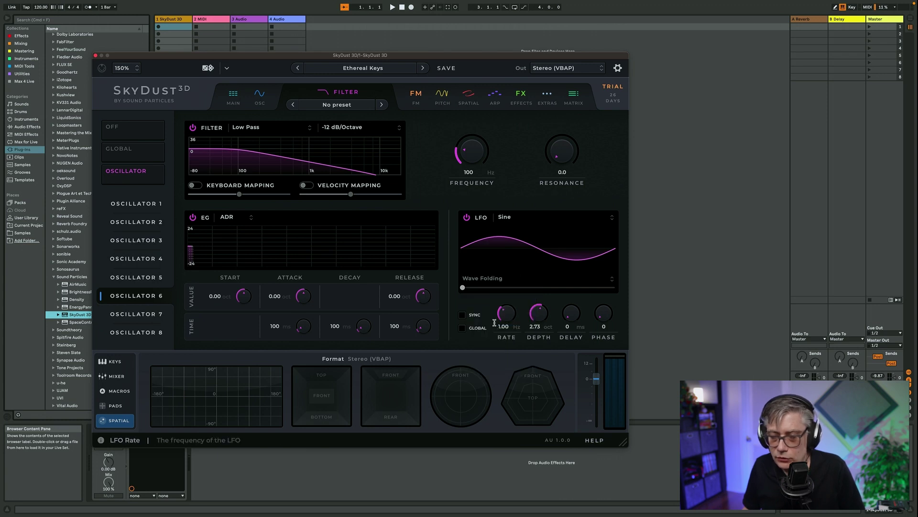
pyautogui.moveTo(462, 287); pyautogui.dragTo(503, 287)
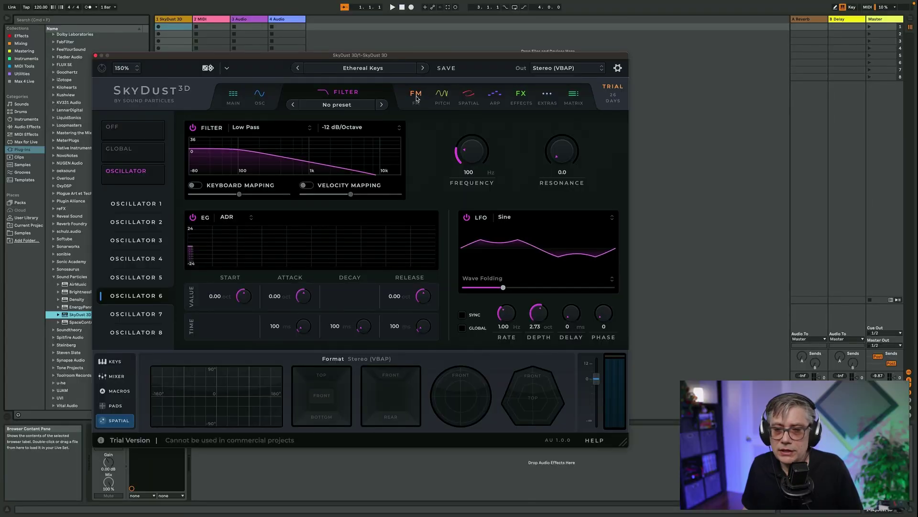
pyautogui.click(193, 127)
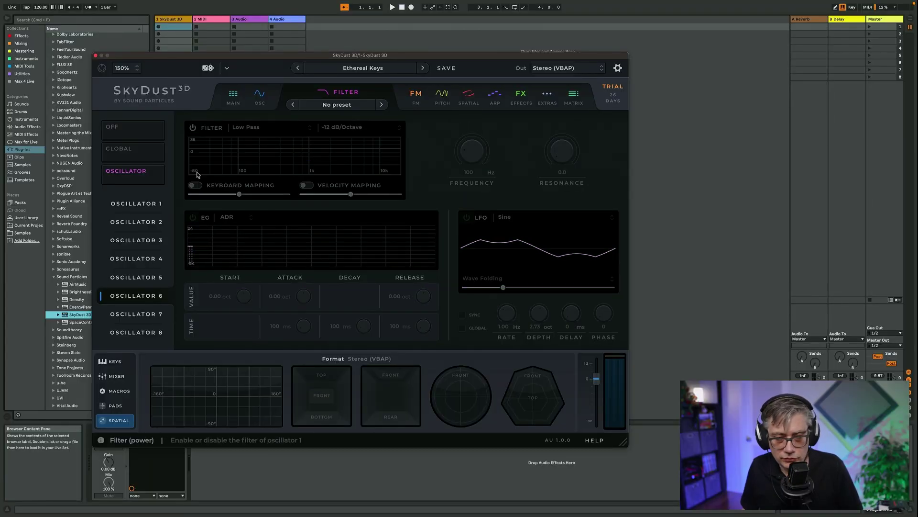
# Examine the frequency modulation routing and the pitch and spatial settings of oscillator 1.
pyautogui.click(416, 96)
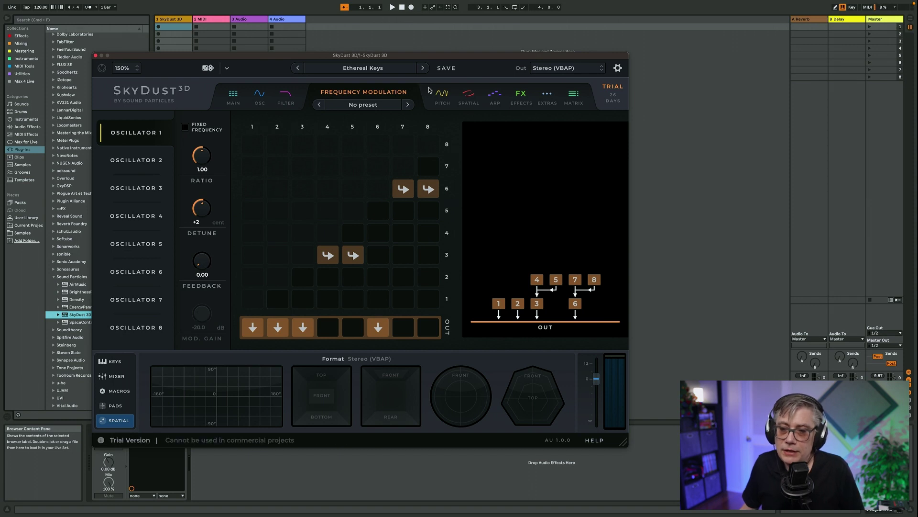
pyautogui.click(441, 96)
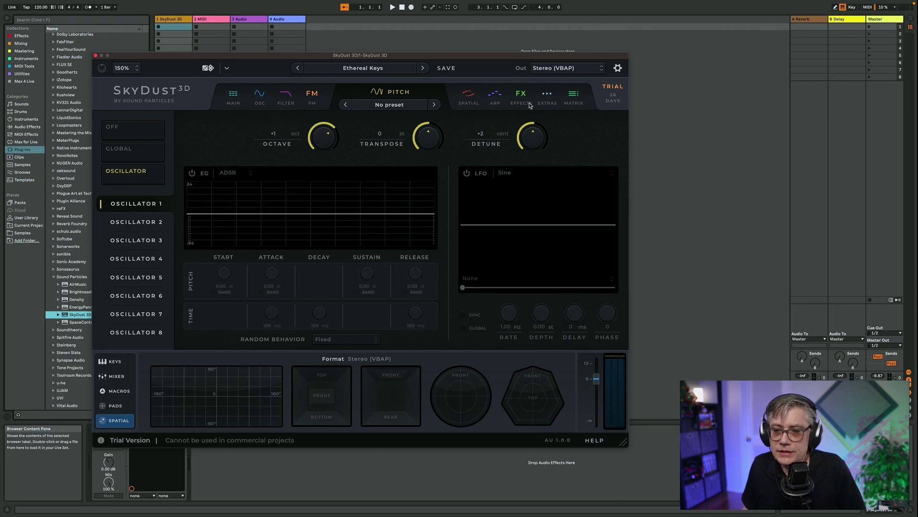
pyautogui.click(469, 98)
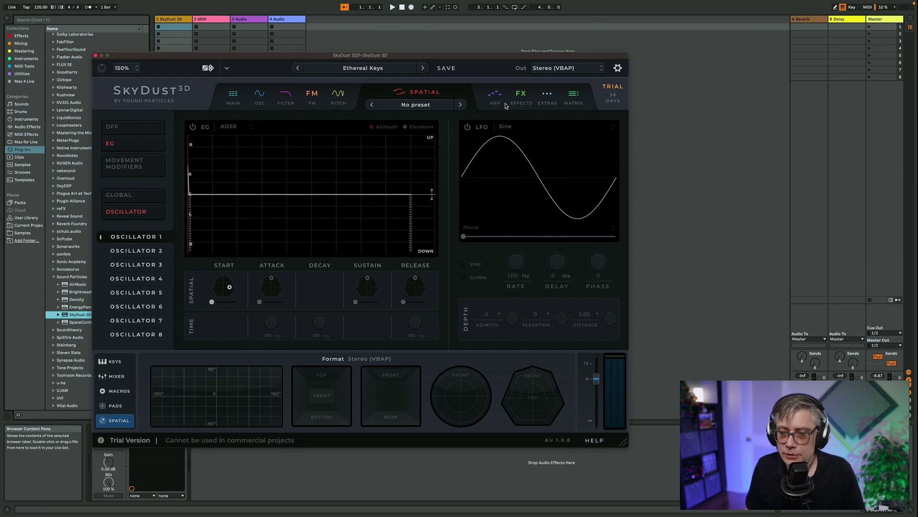
# Try the Arpeggiator mode, switch to the Sequencer, and set its note mode to Poly Keyboard.
pyautogui.click(496, 97)
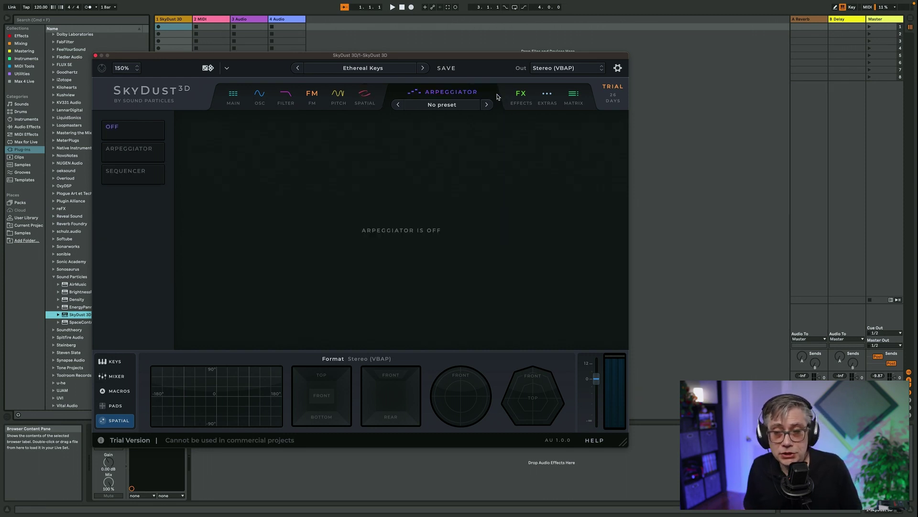
pyautogui.click(126, 153)
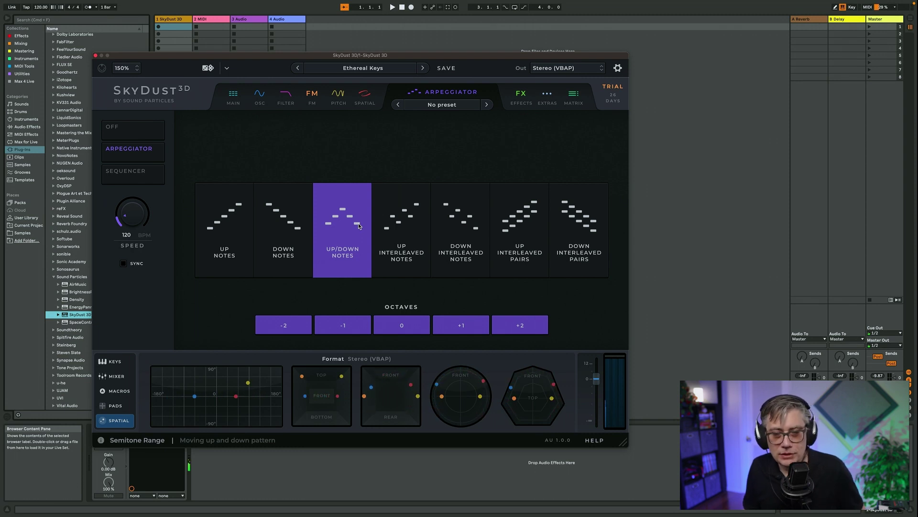
pyautogui.click(130, 174)
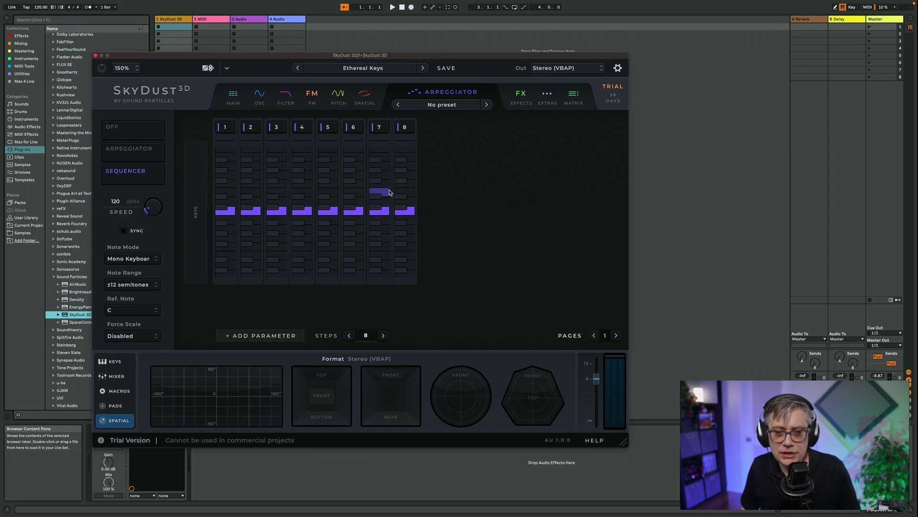
pyautogui.click(138, 259)
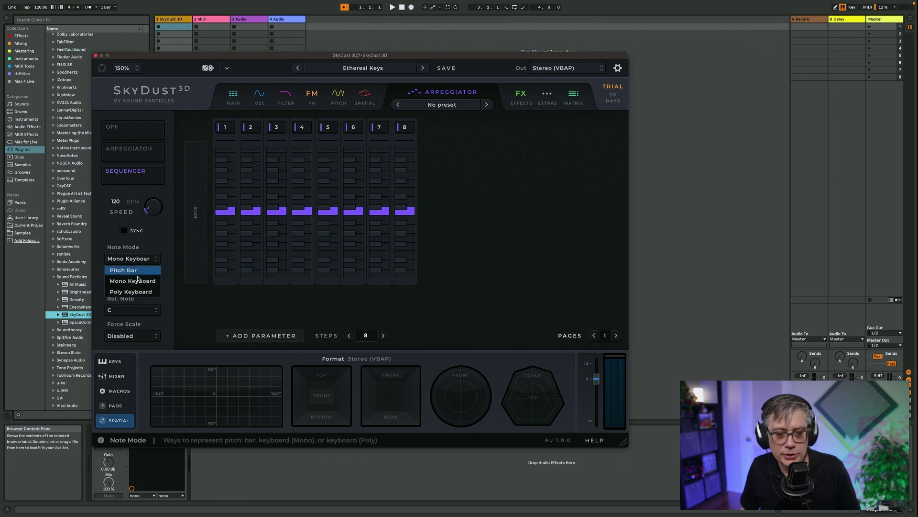
pyautogui.click(137, 291)
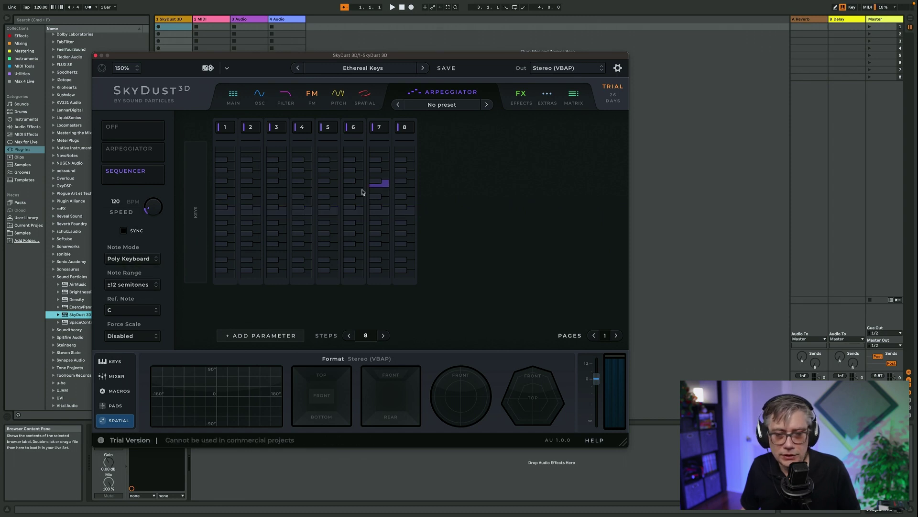
# Enter a three-note chord in step 1 of the sequencer.
pyautogui.click(224, 211)
pyautogui.click(233, 193)
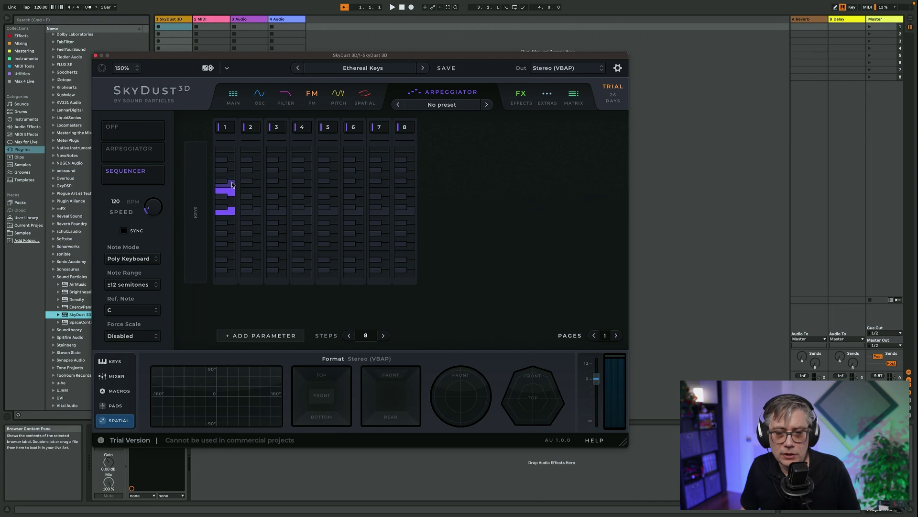
pyautogui.click(229, 165)
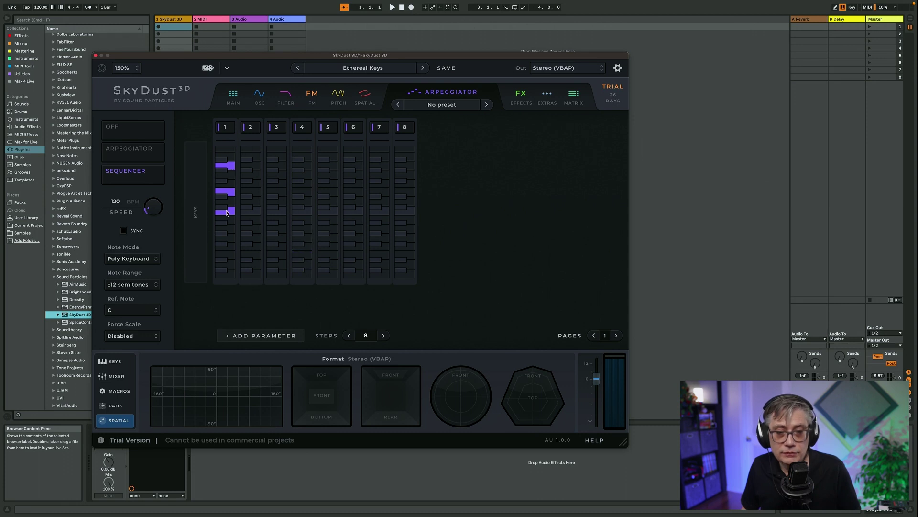
# Look through the filter parameters that can be added to the sequencer, and turn the Arpeggiator/Sequencer off.
pyautogui.click(251, 337)
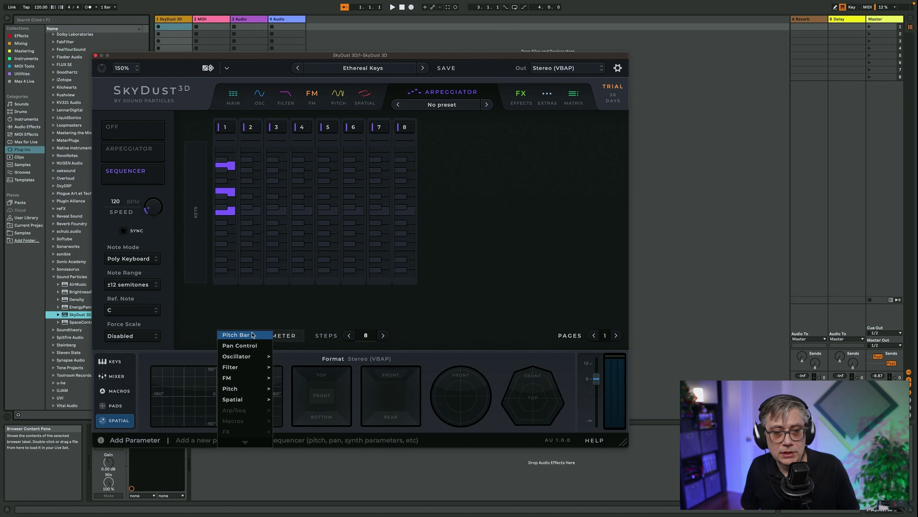
pyautogui.moveTo(250, 357)
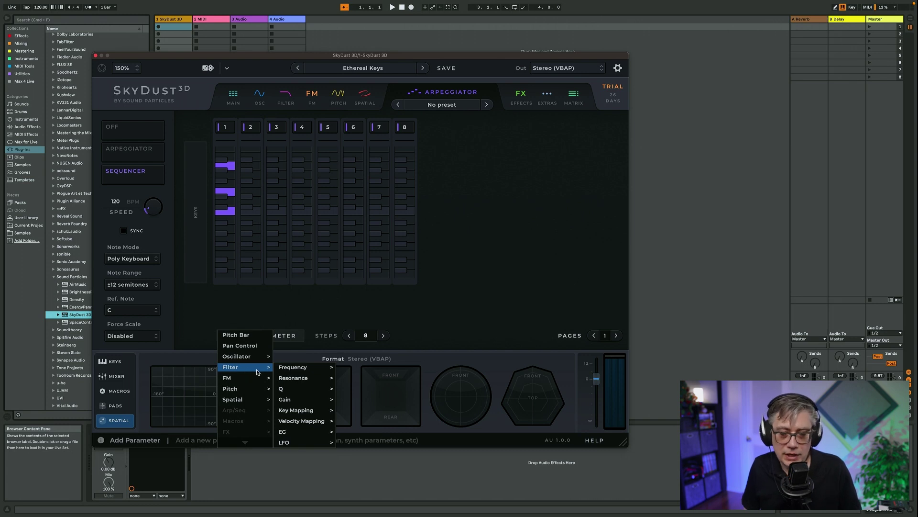
pyautogui.moveTo(301, 373)
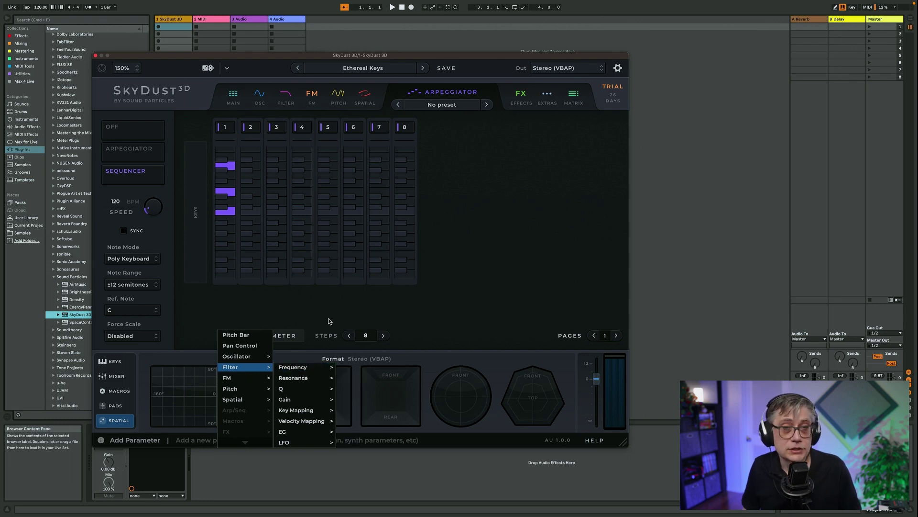
pyautogui.click(125, 164)
pyautogui.click(120, 129)
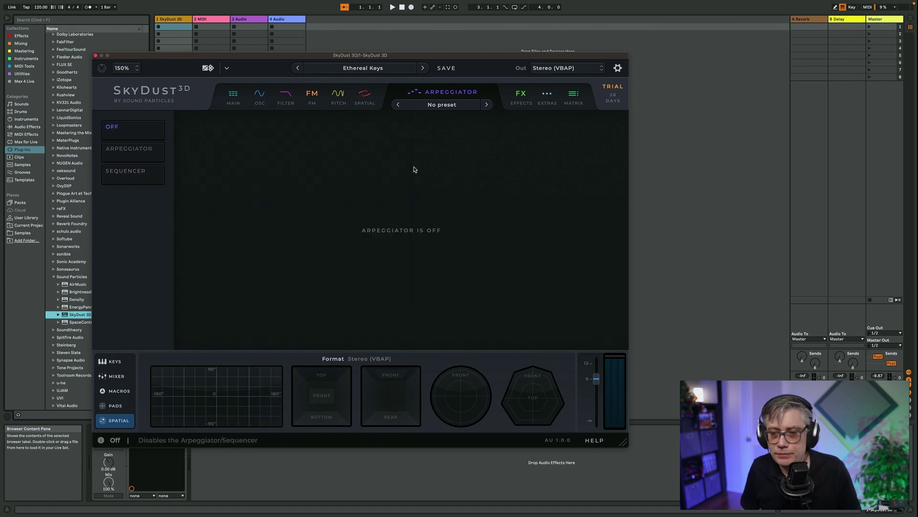
# Examine the available effects, the Extras page and the modulation matrix, filtering the matrix routings by Macro source.
pyautogui.click(520, 95)
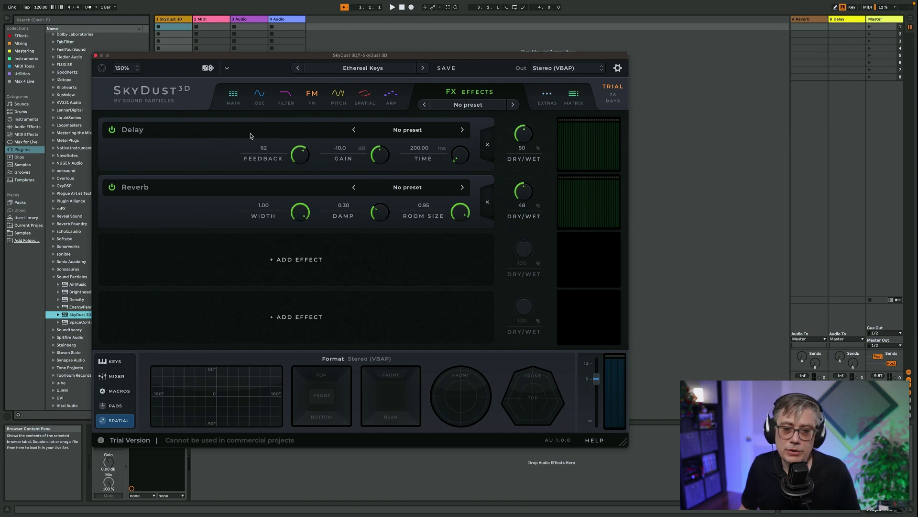
pyautogui.click(299, 259)
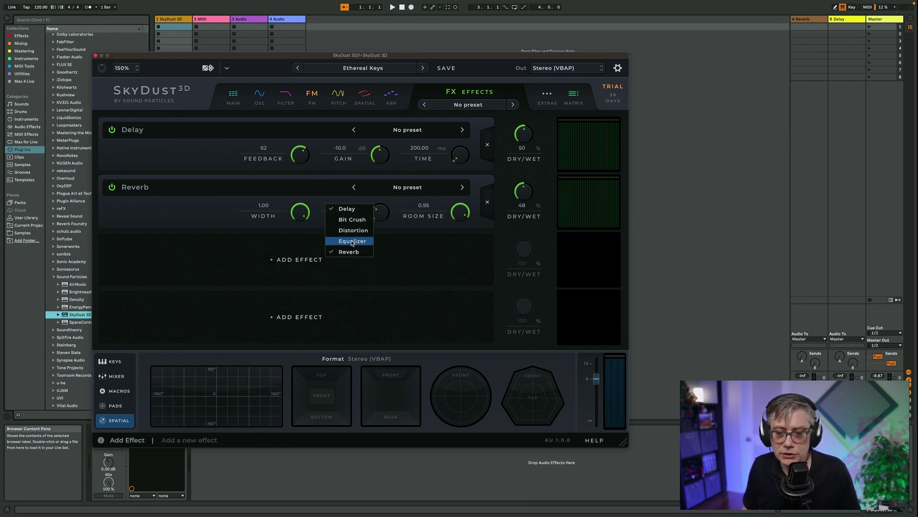
pyautogui.click(212, 252)
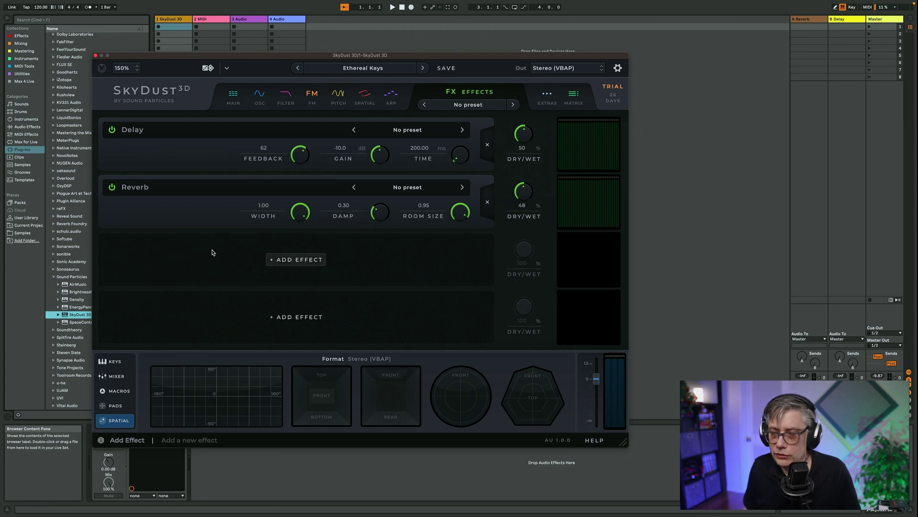
pyautogui.click(546, 97)
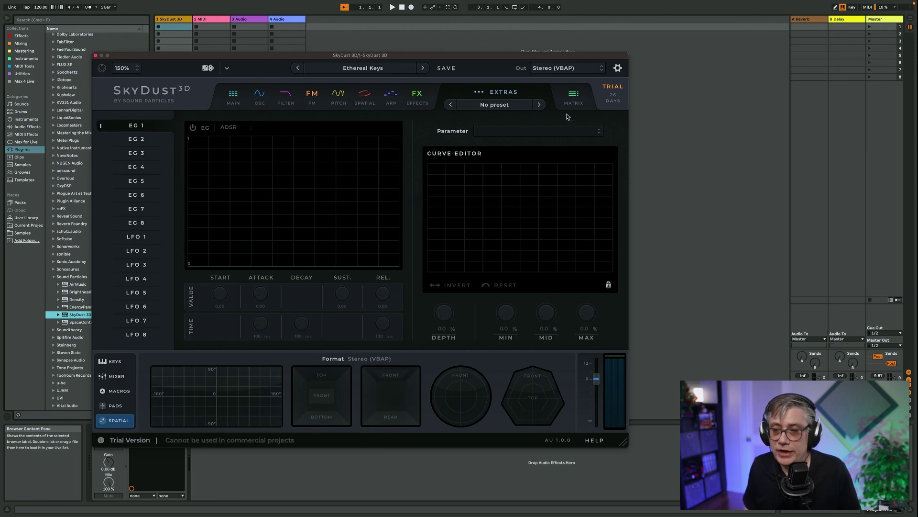
pyautogui.click(573, 97)
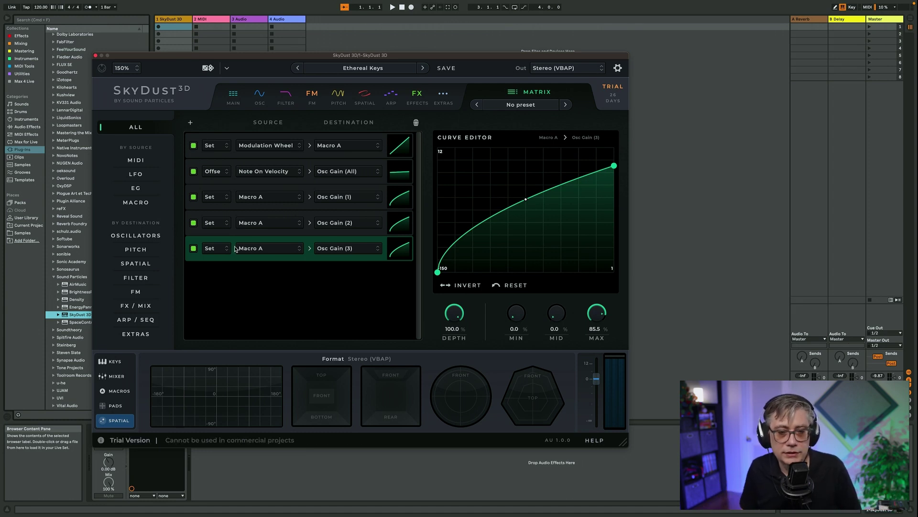
pyautogui.click(136, 203)
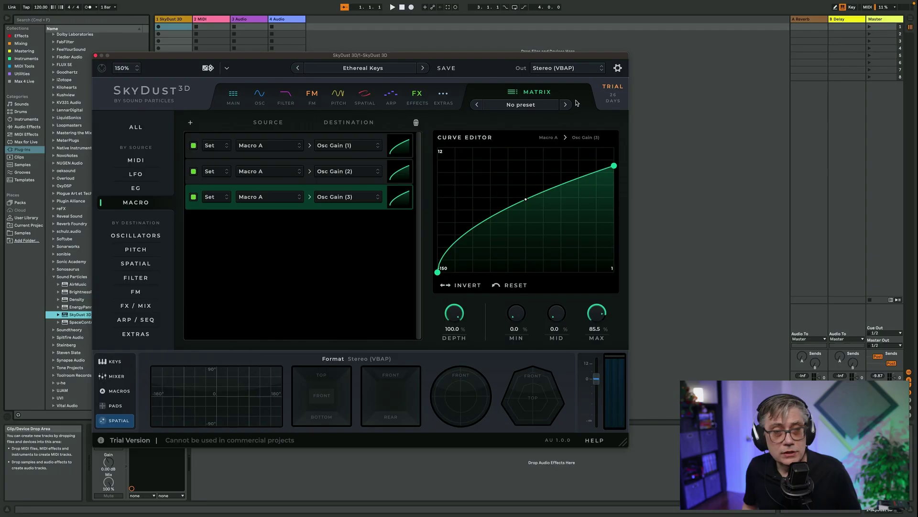
# Review the preset list, the oscillator summary and mixer levels, and the frequency modulation routing.
pyautogui.click(232, 97)
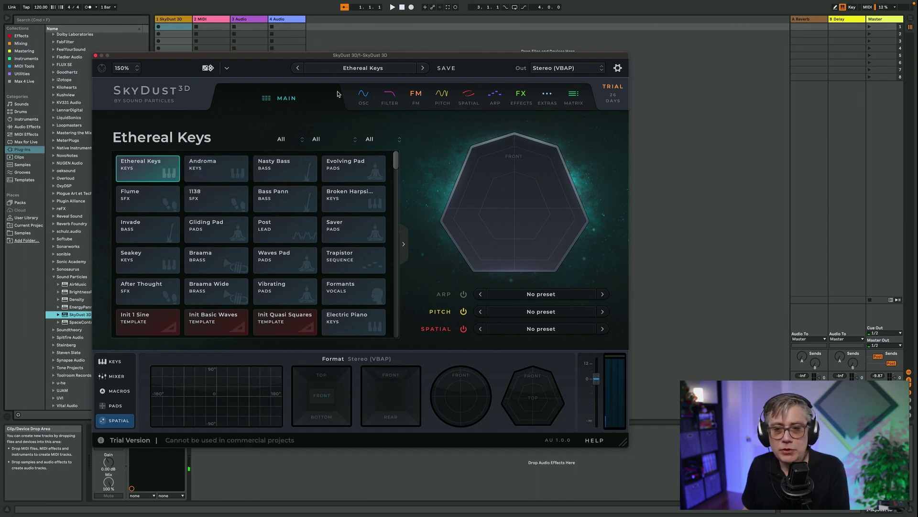
pyautogui.click(363, 97)
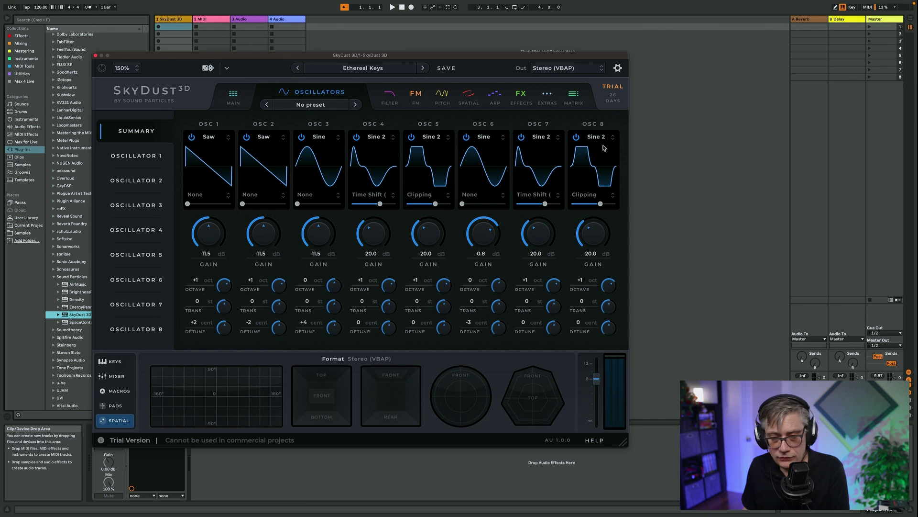
pyautogui.click(117, 378)
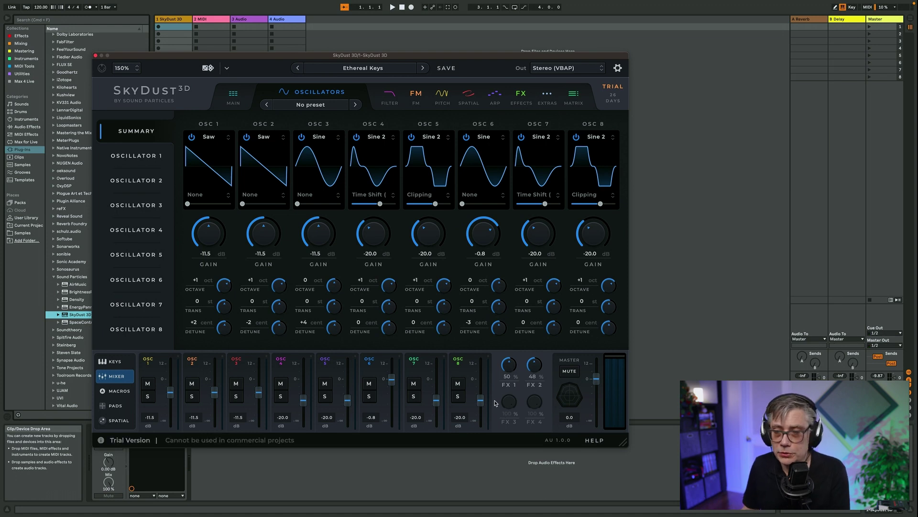
pyautogui.click(416, 95)
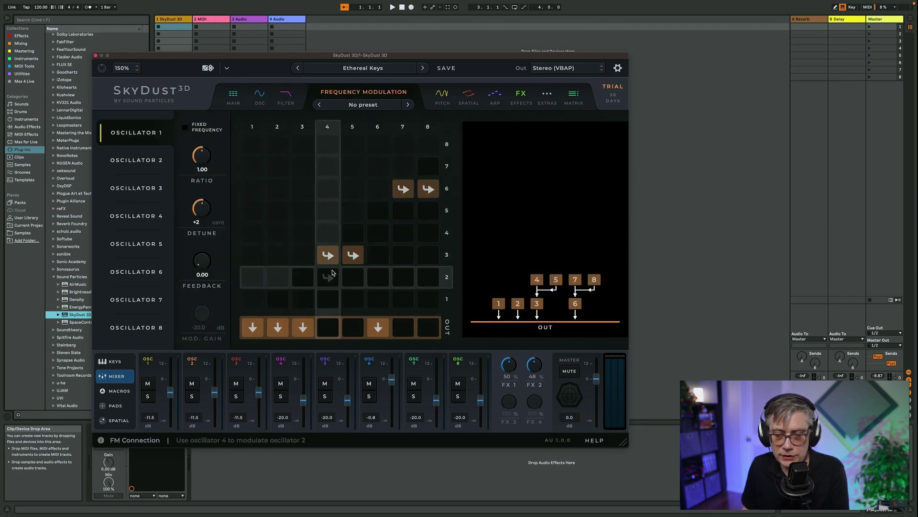
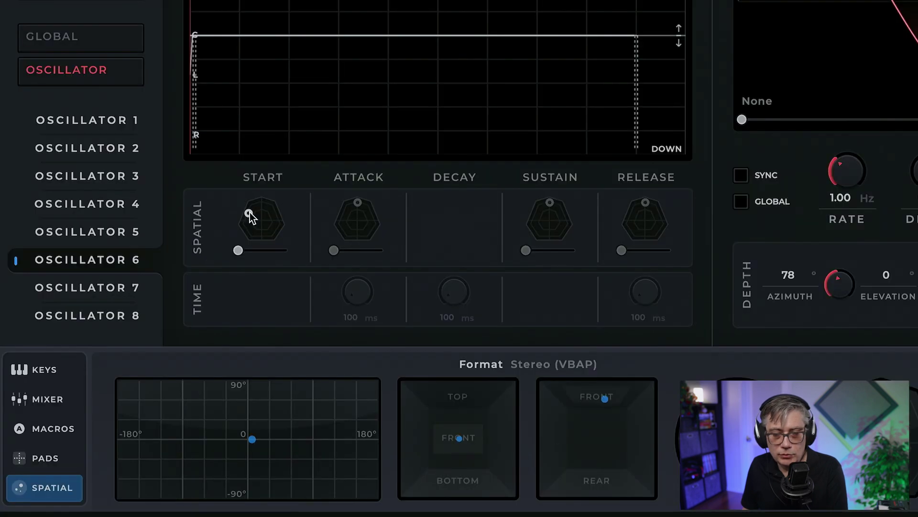
# Try different spatial start positions and a wider start spread for oscillator 6, returning it to the front left without spread.
pyautogui.moveTo(217, 283); pyautogui.dragTo(229, 286)
pyautogui.moveTo(273, 221); pyautogui.dragTo(271, 219)
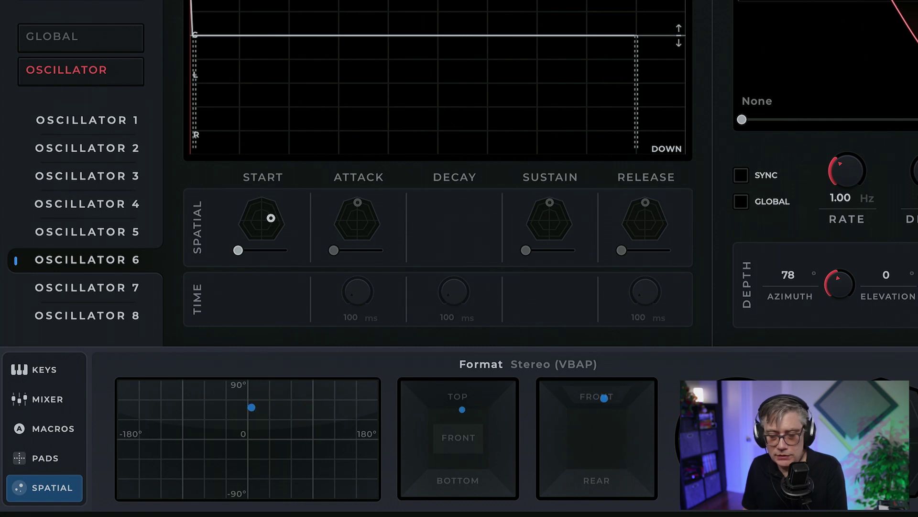
pyautogui.moveTo(271, 219); pyautogui.dragTo(244, 215)
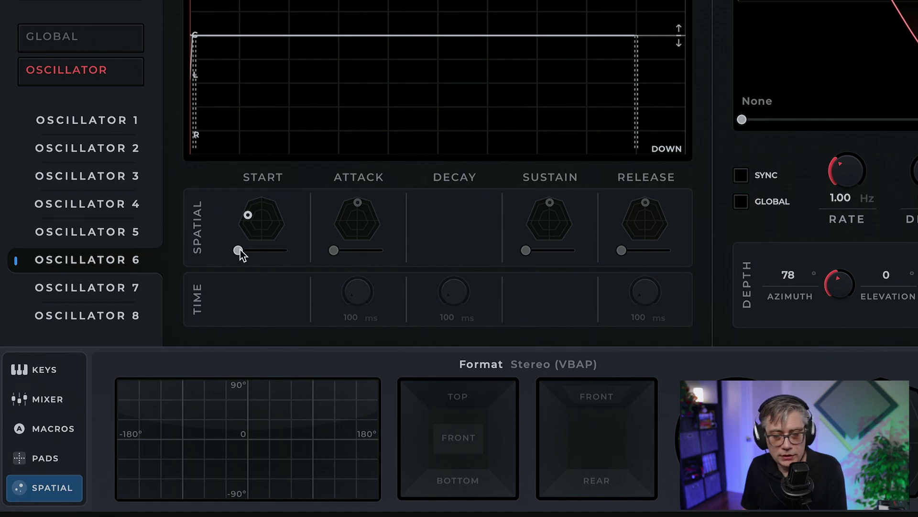
pyautogui.moveTo(247, 252); pyautogui.dragTo(257, 252)
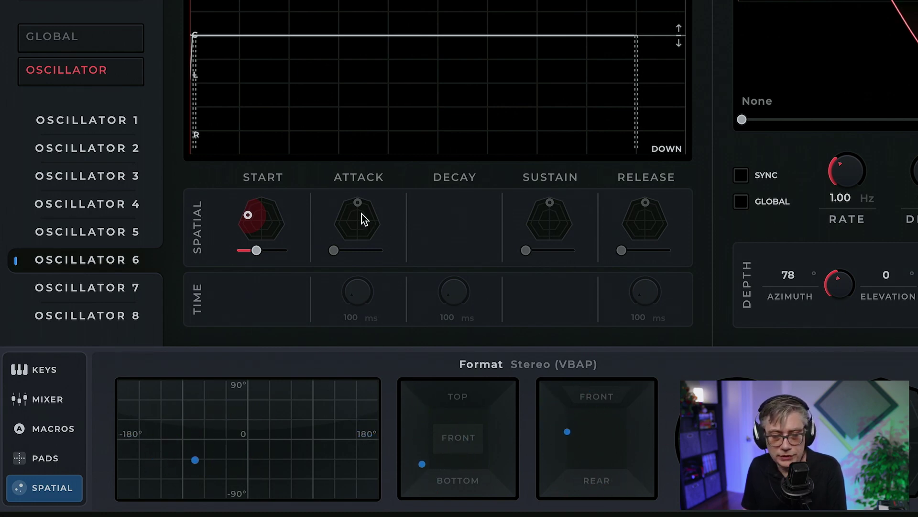
pyautogui.moveTo(256, 251); pyautogui.dragTo(212, 259)
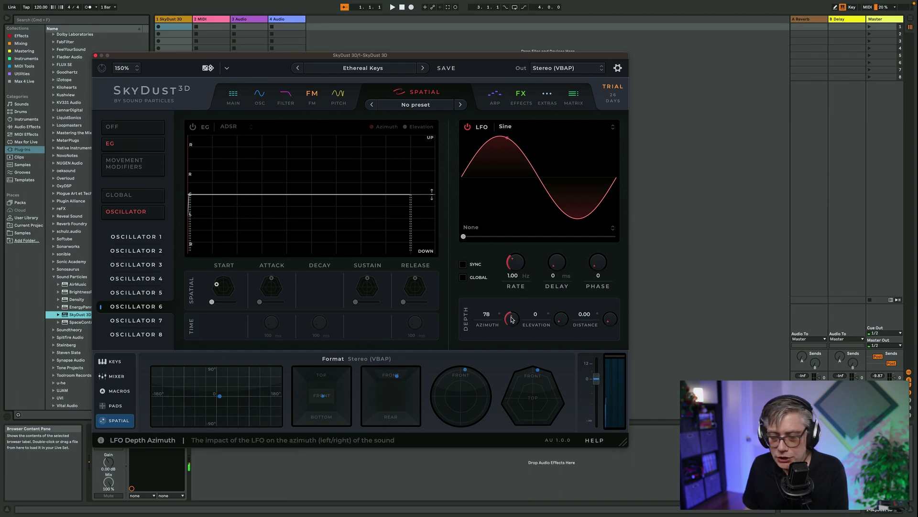
# Try the spatial LFO of oscillator 6 with an azimuth depth of 164 and an elevation depth of 64.
pyautogui.moveTo(510, 318); pyautogui.dragTo(529, 299)
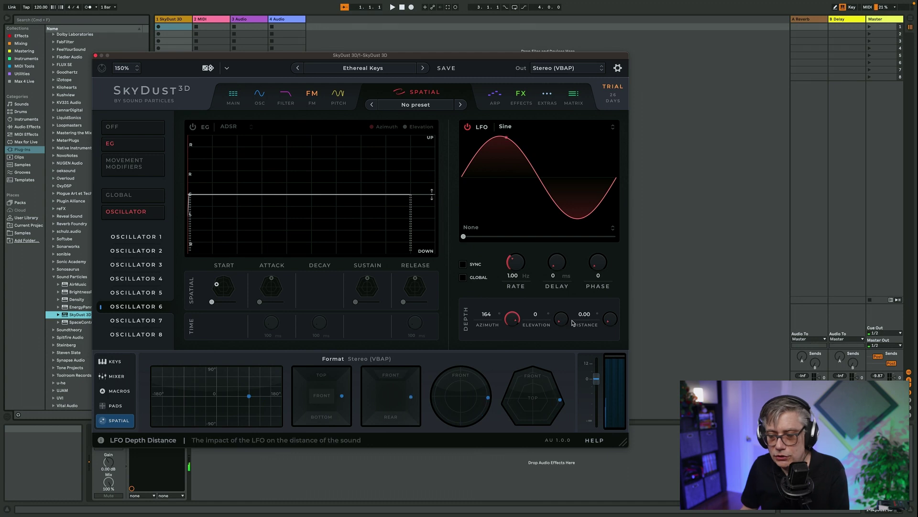
pyautogui.moveTo(562, 313); pyautogui.dragTo(568, 301)
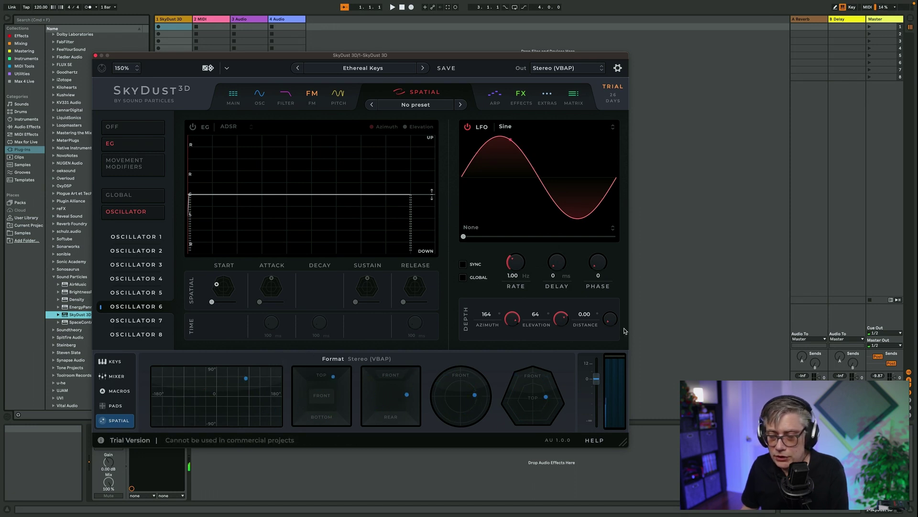
pyautogui.doubleClick(560, 319)
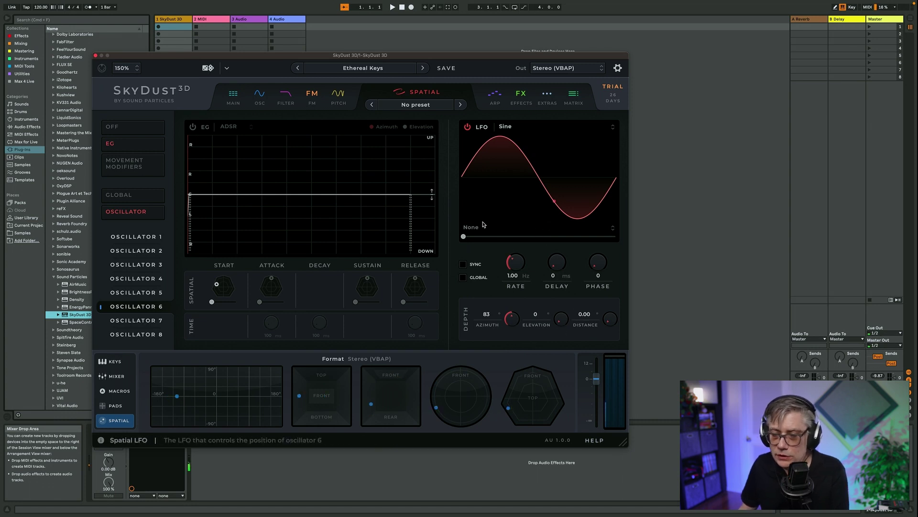
# Try the Wave Folding modifier on oscillator 6's spatial LFO at about a quarter of its range.
pyautogui.click(603, 231)
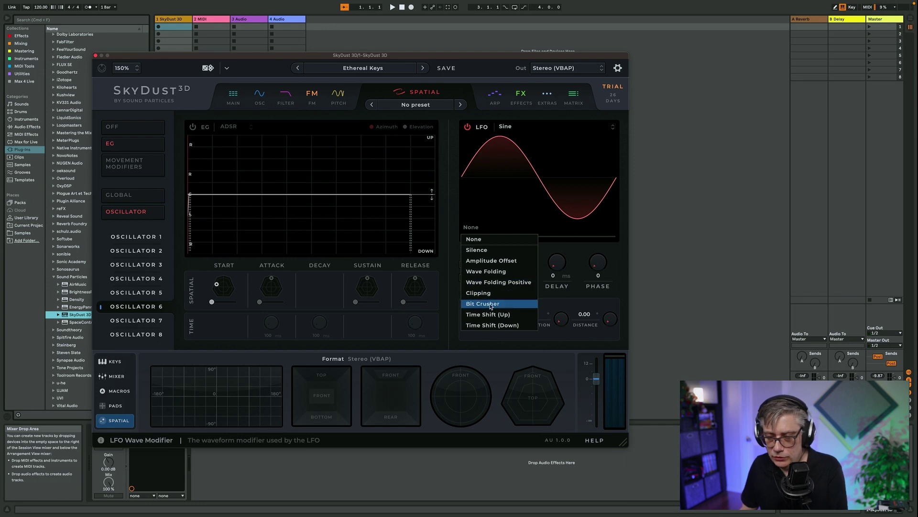
pyautogui.click(502, 273)
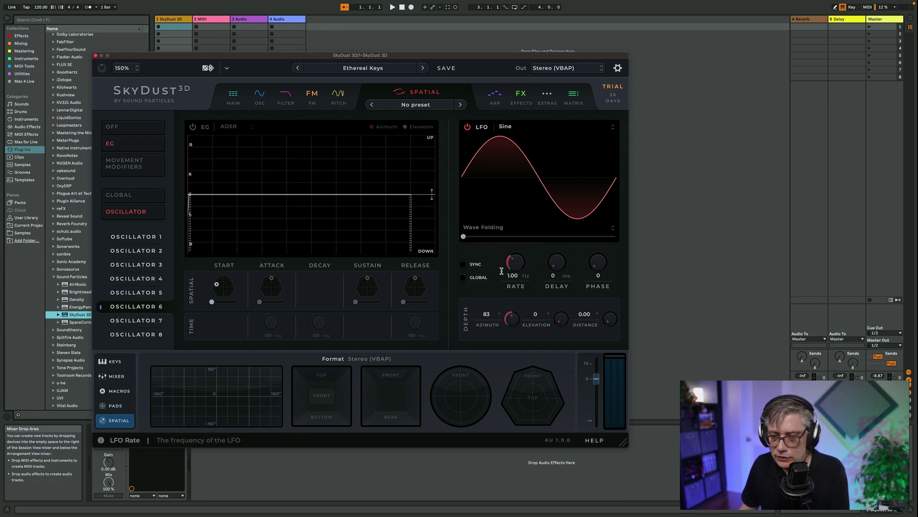
pyautogui.moveTo(467, 238); pyautogui.dragTo(502, 239)
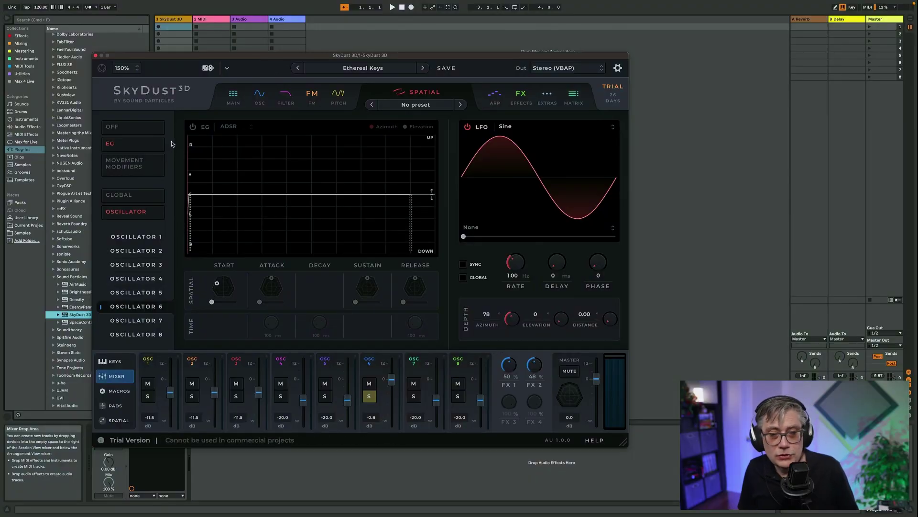
# Enable oscillator 6's spatial EG instead of its LFO, with attack 492 ms, decay 917 ms and release 3100 ms.
pyautogui.click(193, 128)
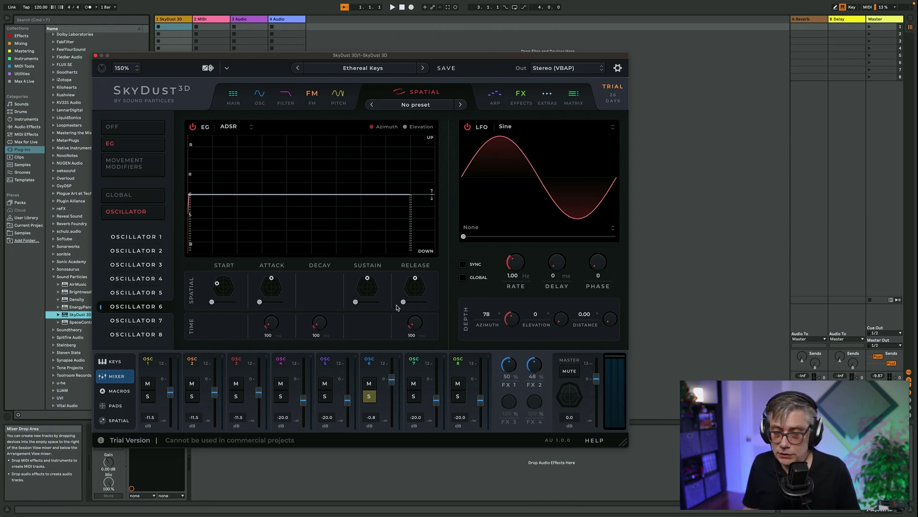
pyautogui.click(467, 128)
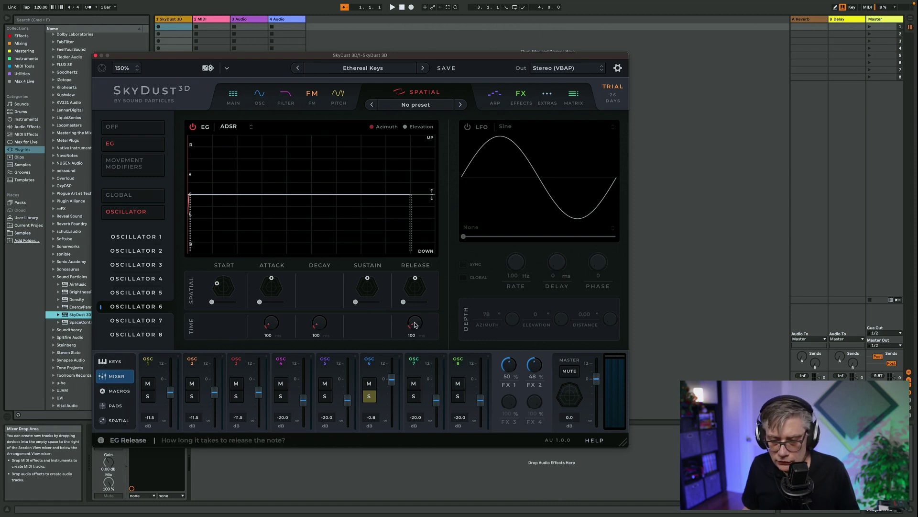
pyautogui.moveTo(414, 324); pyautogui.dragTo(441, 268)
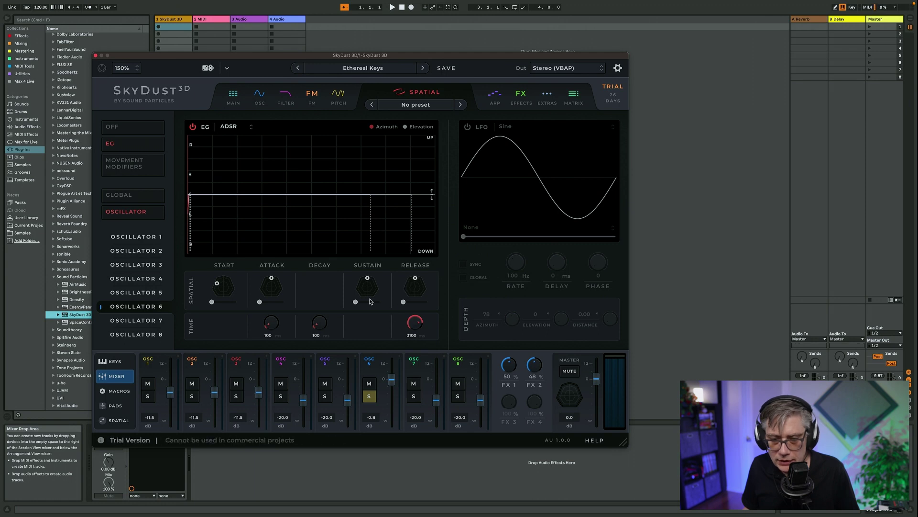
pyautogui.moveTo(271, 326)
pyautogui.mouseDown()
pyautogui.moveTo(276, 307)
pyautogui.moveTo(320, 316)
pyautogui.moveTo(328, 301)
pyautogui.mouseUp()
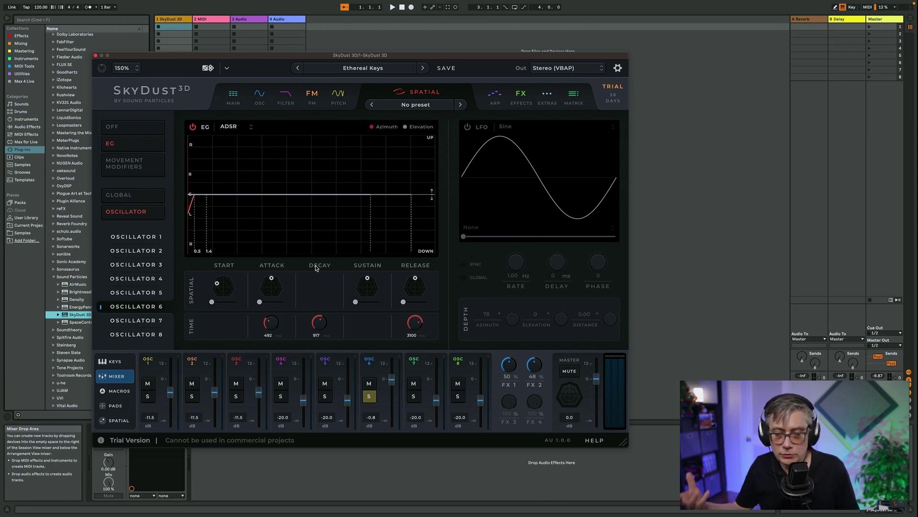
# Place the EG's attack position in front, sustain to the right and release behind the listener, and show the spatial display.
pyautogui.moveTo(272, 282); pyautogui.dragTo(273, 285)
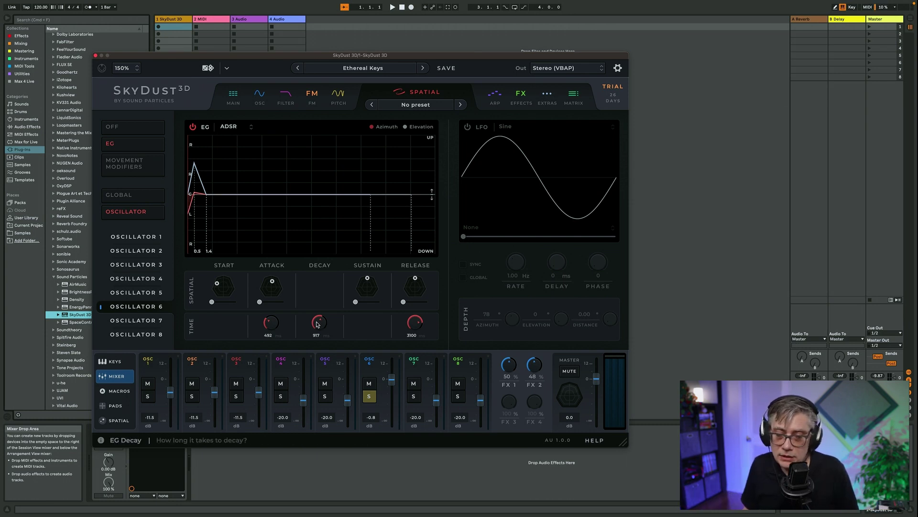
pyautogui.moveTo(367, 279)
pyautogui.mouseDown()
pyautogui.moveTo(365, 293)
pyautogui.moveTo(415, 286)
pyautogui.moveTo(416, 298)
pyautogui.mouseUp()
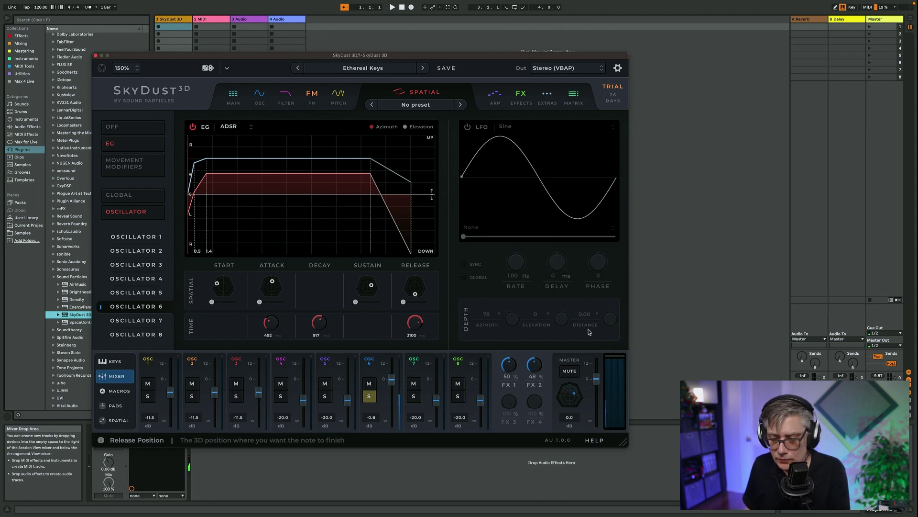
pyautogui.click(119, 421)
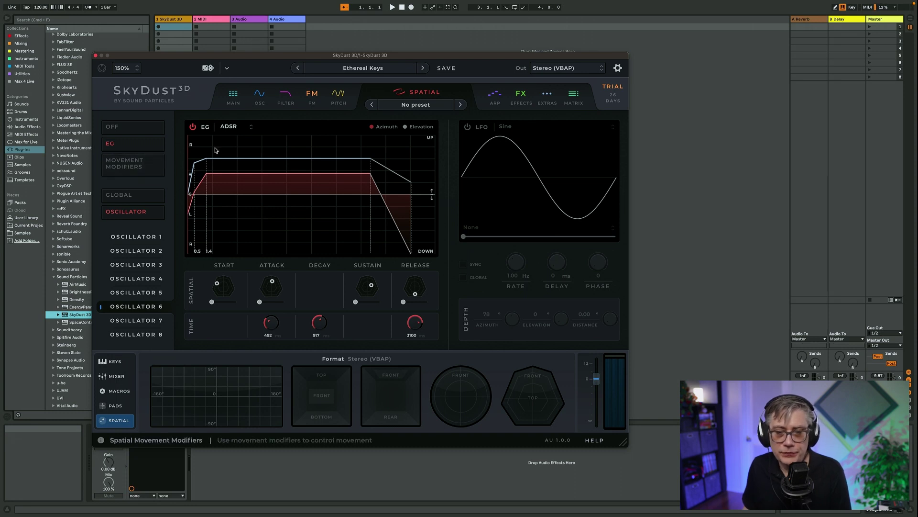
# Switch oscillator 6 to Movement Modifiers and apply Random Rotation with azimuth -122% and elevation -97%.
pyautogui.click(152, 163)
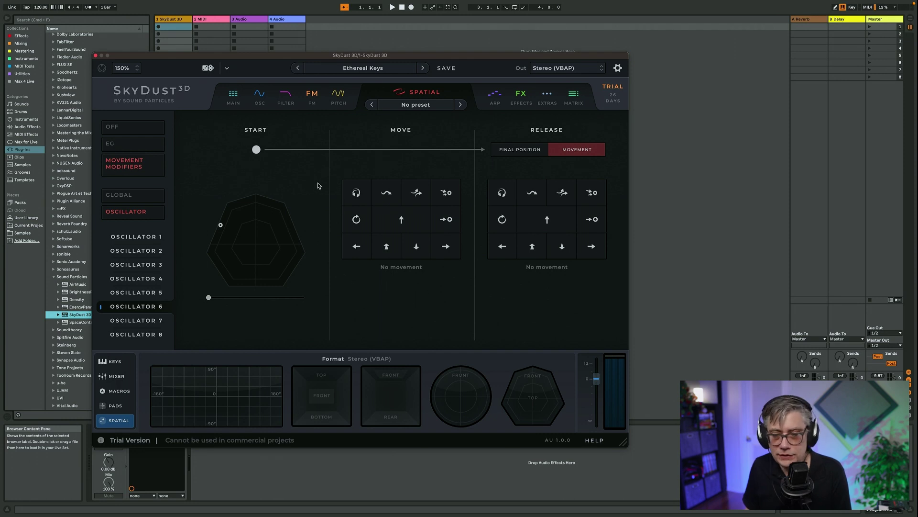
pyautogui.click(357, 193)
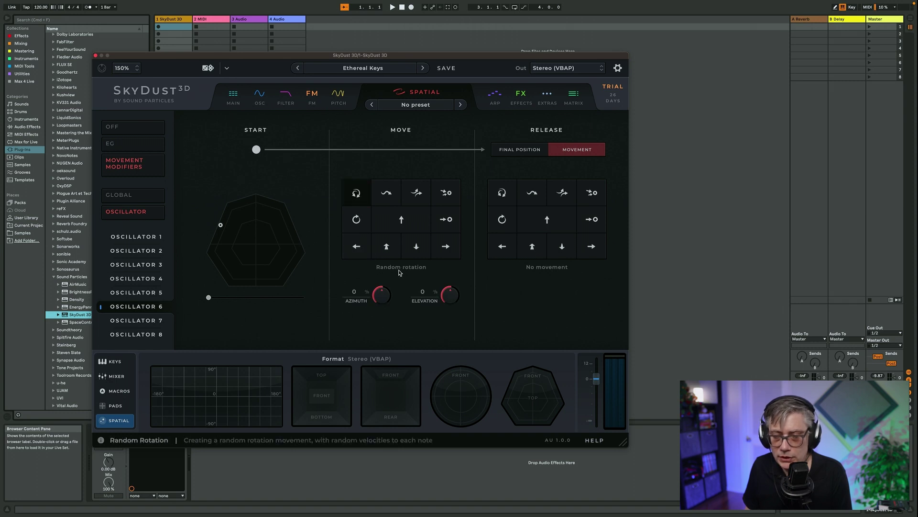
pyautogui.moveTo(379, 299); pyautogui.dragTo(377, 311)
pyautogui.moveTo(449, 297); pyautogui.dragTo(445, 304)
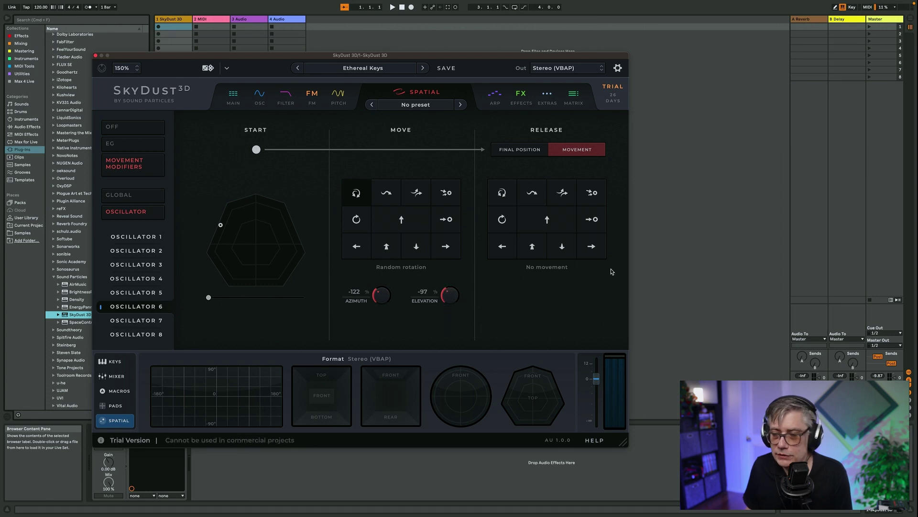
# Use a final release position to the front right for oscillator 6, and add divergence to both its start and release positions.
pyautogui.click(520, 150)
pyautogui.moveTo(548, 200); pyautogui.dragTo(578, 217)
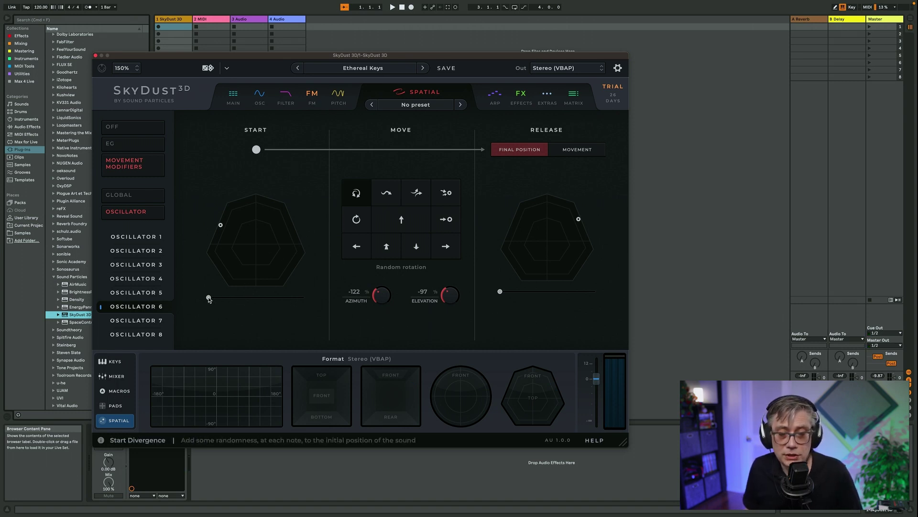
pyautogui.moveTo(210, 298); pyautogui.dragTo(245, 298)
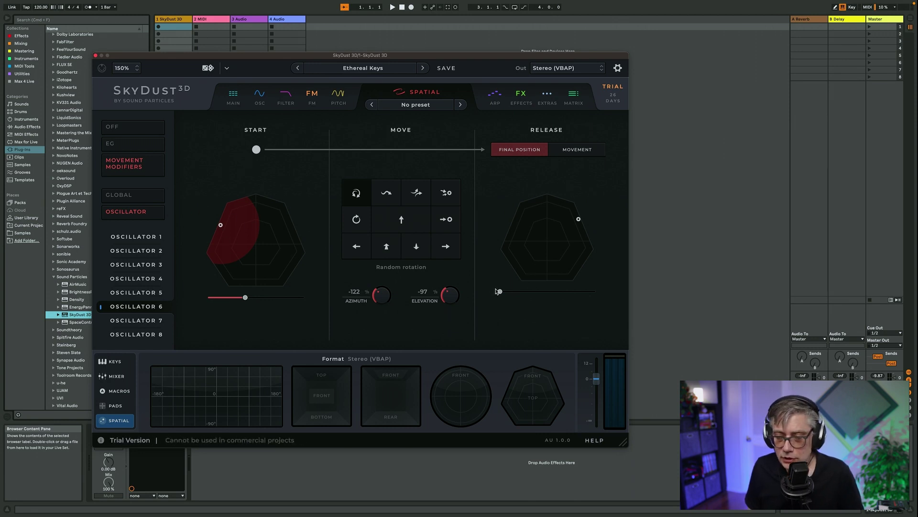
pyautogui.moveTo(500, 292); pyautogui.dragTo(535, 294)
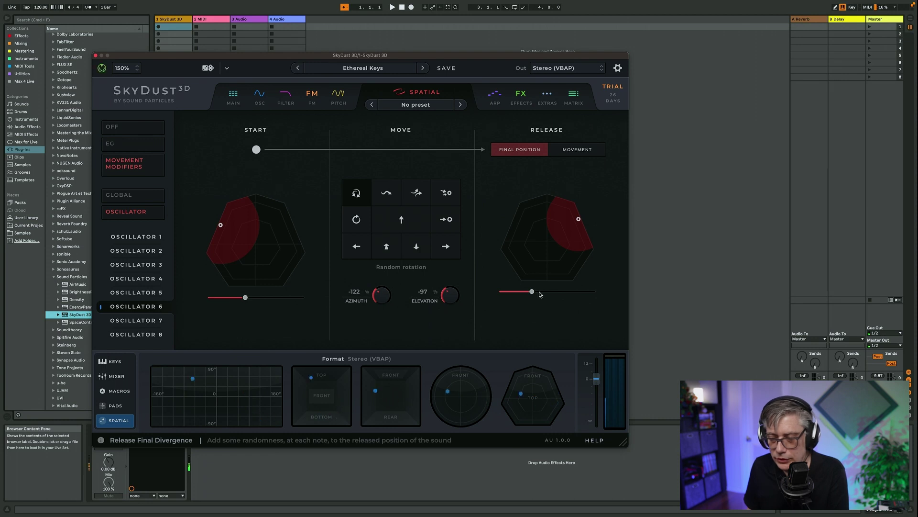
# Switch oscillator 6's release from a final position to the Rotation movement and adjust its azimuth and elevation amounts.
pyautogui.click(577, 150)
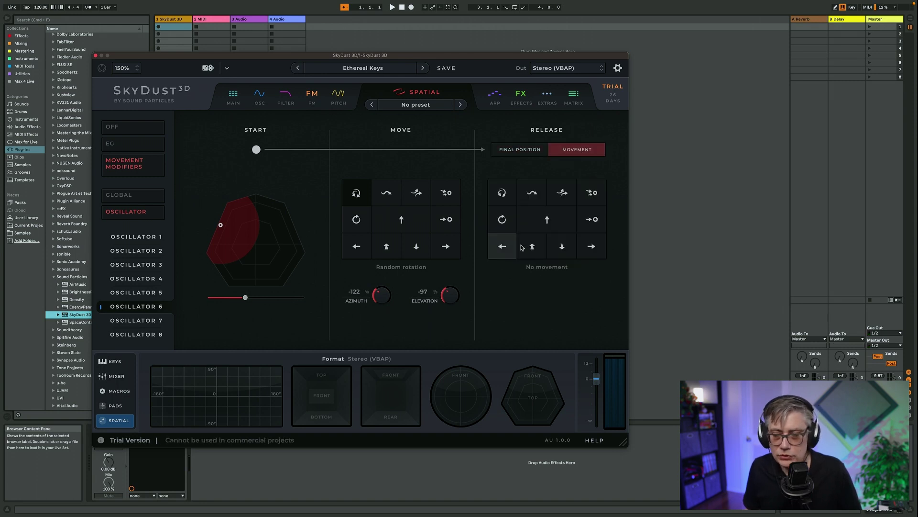
pyautogui.click(504, 220)
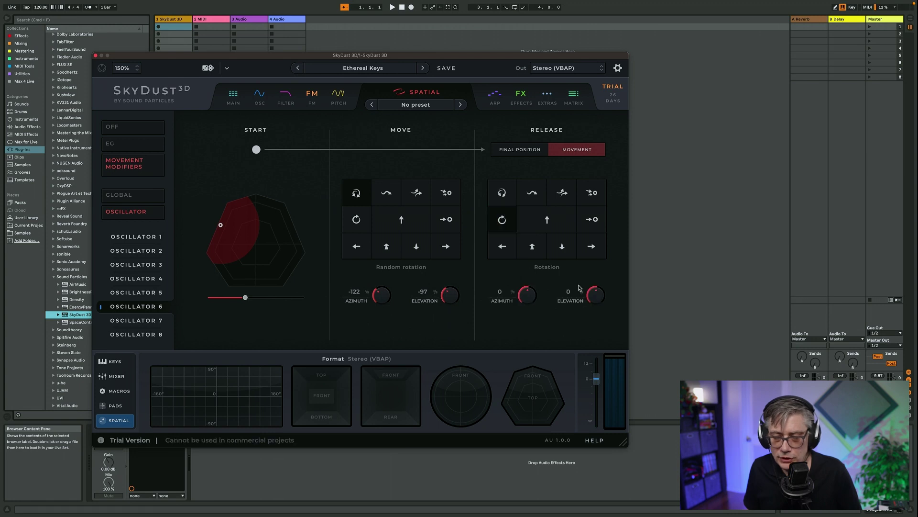
pyautogui.moveTo(524, 298); pyautogui.dragTo(526, 307)
pyautogui.moveTo(598, 299); pyautogui.dragTo(608, 292)
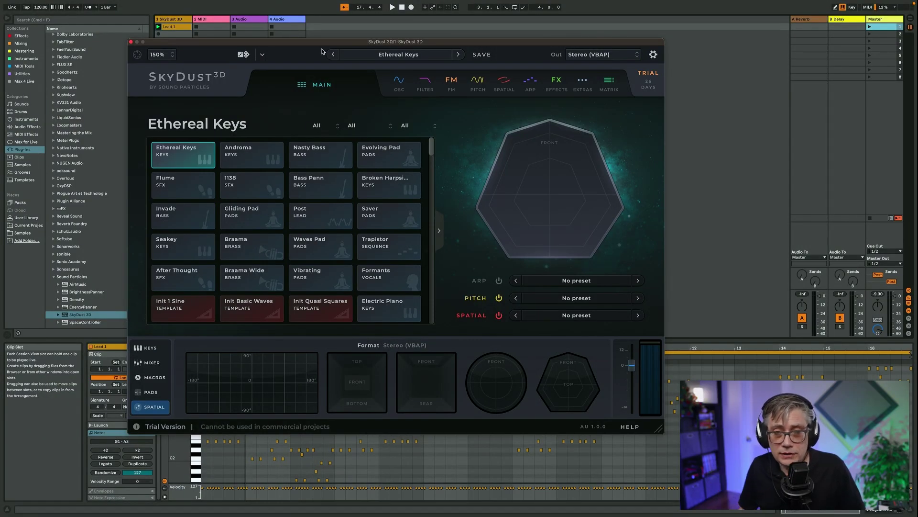
# Filter the presets by the Keys type, load Midkeys and play the first scene to hear it.
pyautogui.moveTo(309, 47); pyautogui.dragTo(293, 61)
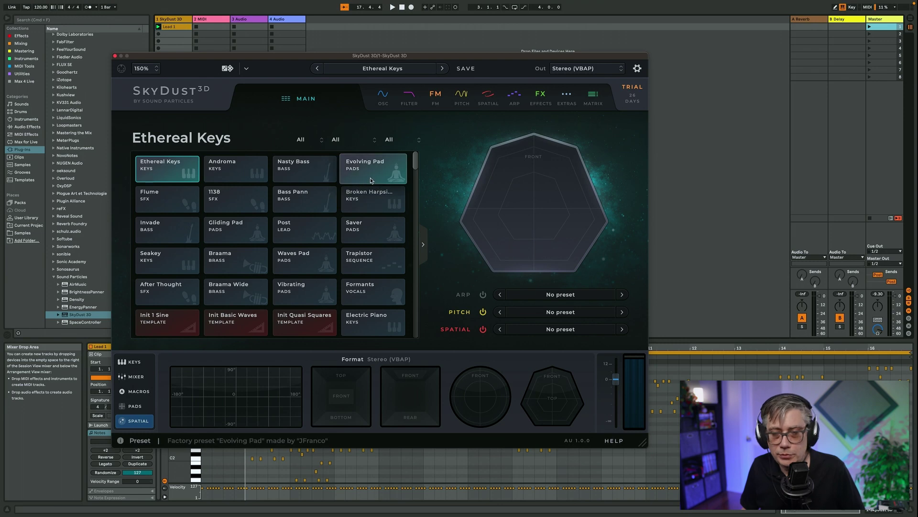
pyautogui.click(400, 141)
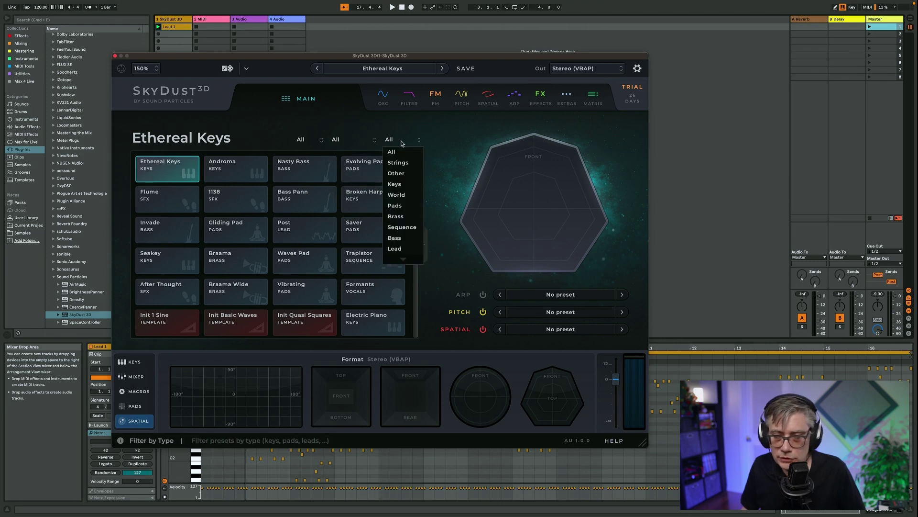
pyautogui.click(398, 185)
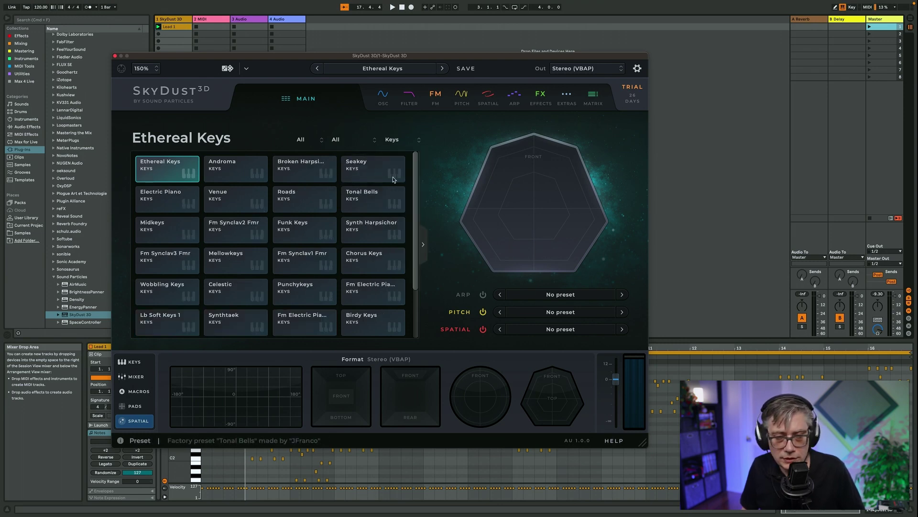
pyautogui.click(154, 229)
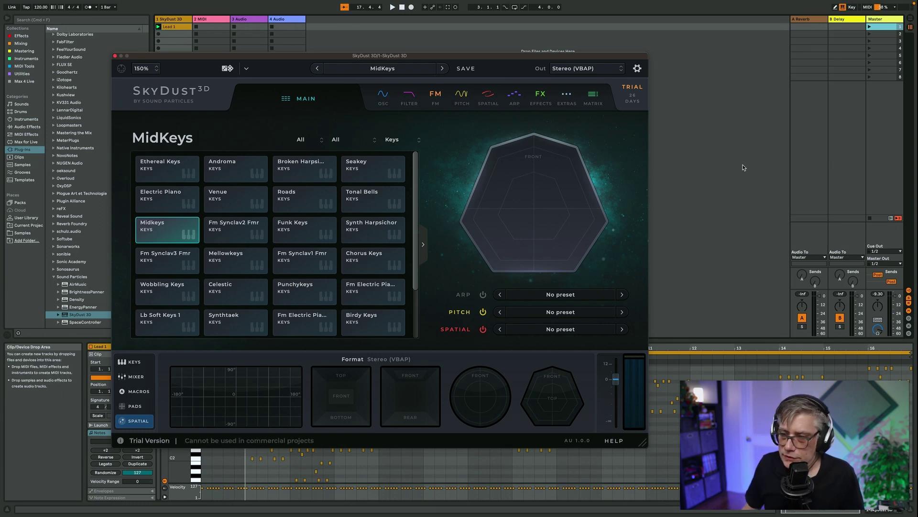
pyautogui.click(869, 27)
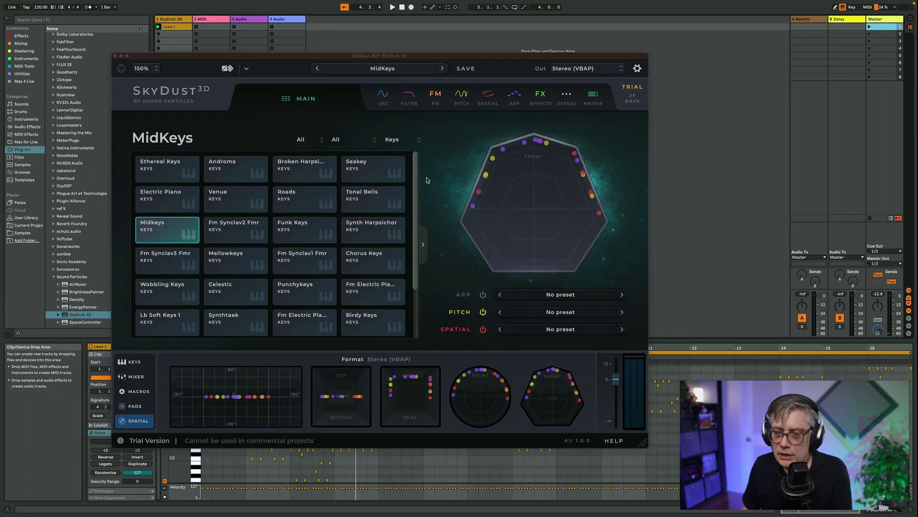
# Examine the preset's oscillator summary together with the oscillator mixer while playing the first scene.
pyautogui.click(382, 96)
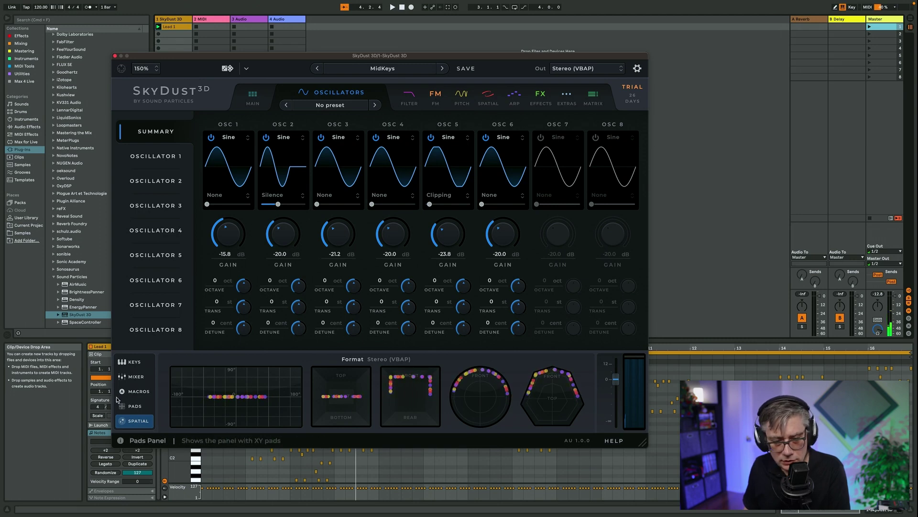
pyautogui.click(135, 378)
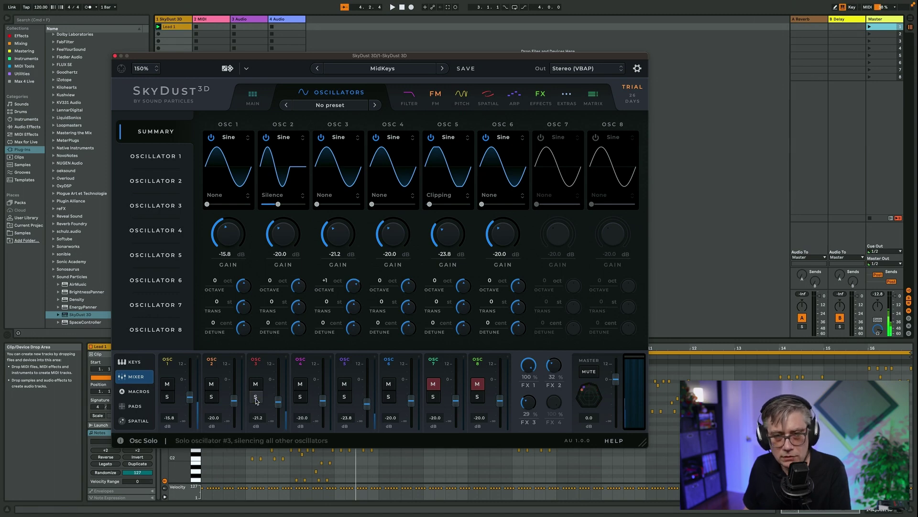
pyautogui.click(870, 28)
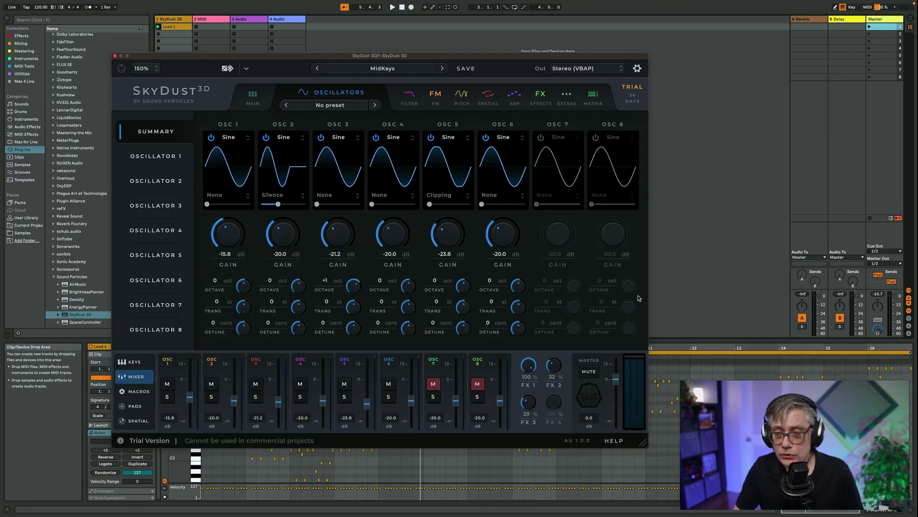
# Sync the global spatial LFO to the tempo at a 1/8 note and play the first scene.
pyautogui.click(487, 98)
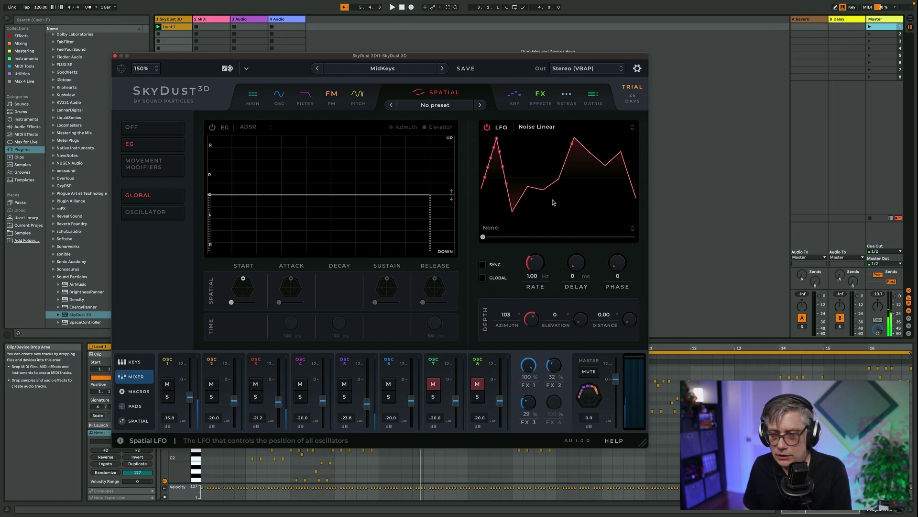
pyautogui.click(483, 266)
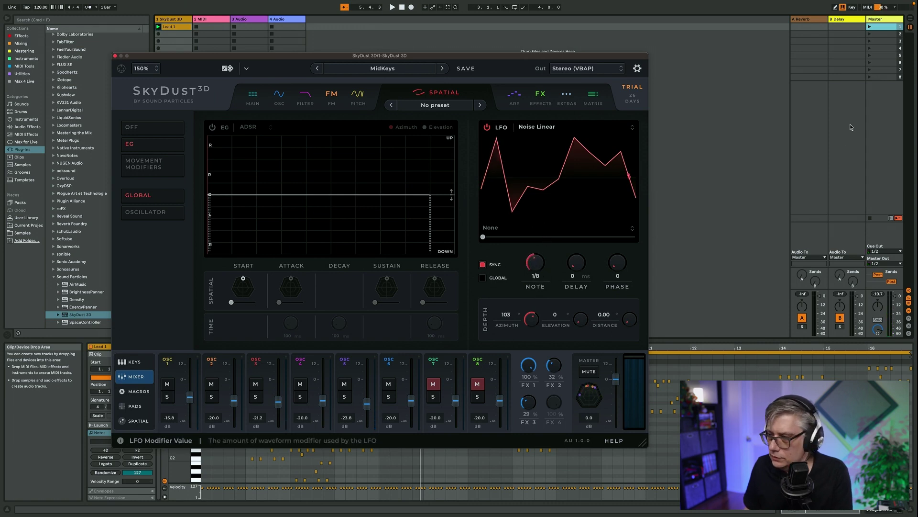
pyautogui.click(869, 28)
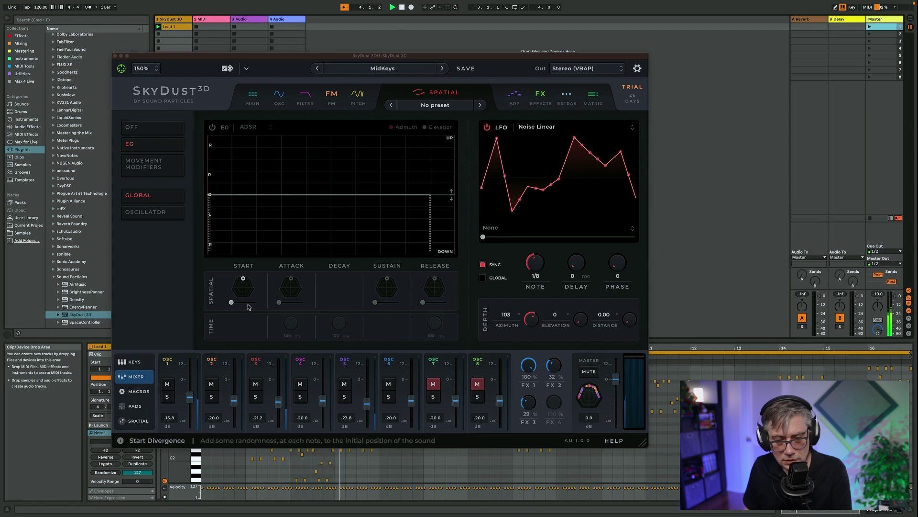
# Show the spatial display, try changing the LFO's elevation depth, and add a small divergence to the global start position.
pyautogui.click(140, 421)
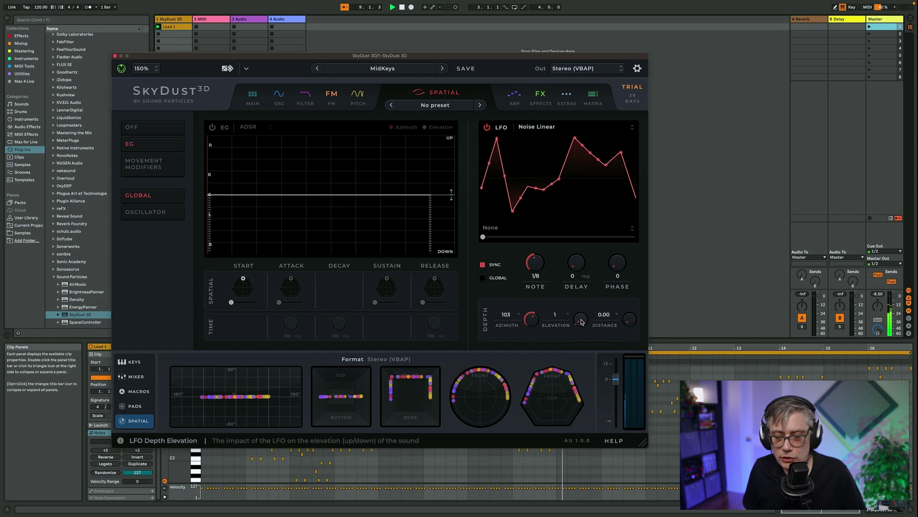
pyautogui.moveTo(582, 321); pyautogui.dragTo(583, 296)
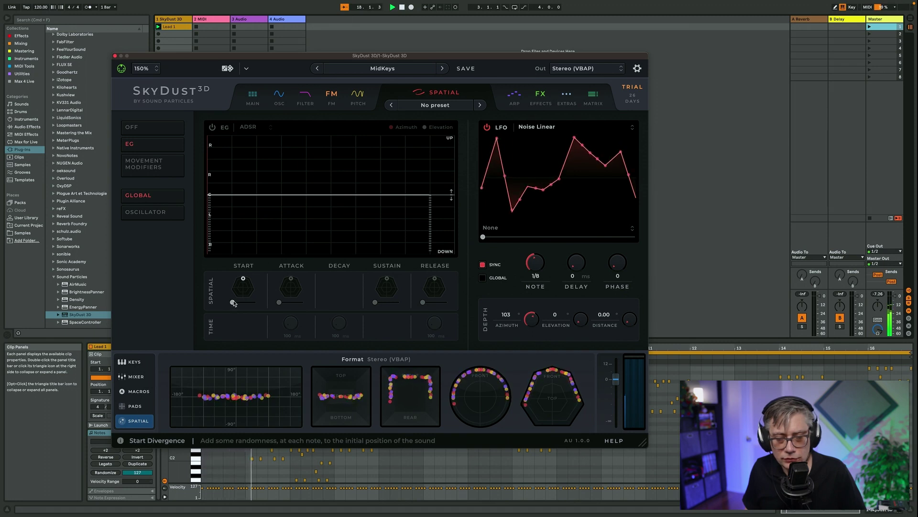
pyautogui.moveTo(236, 304); pyautogui.dragTo(239, 303)
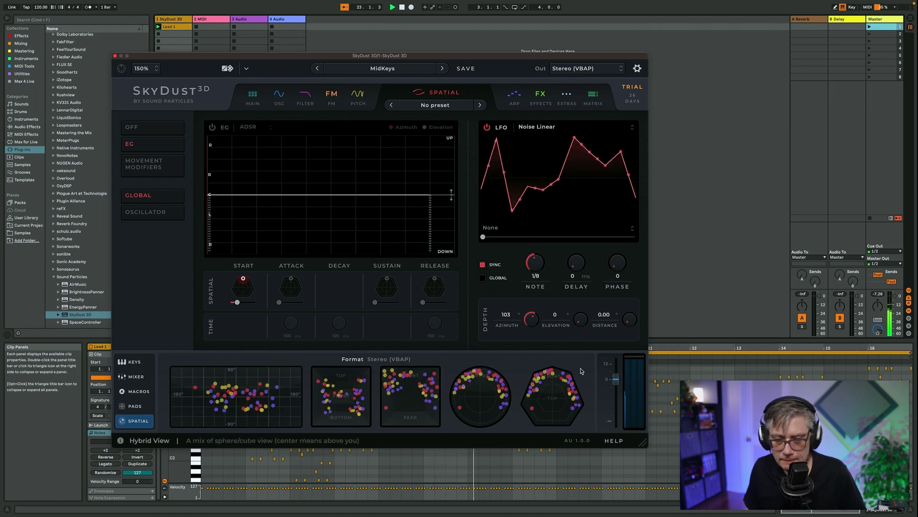
# Enable the global spatial EG with attack 800 ms, decay 3800 ms, release 583 ms, attack and release divergence, and an elevated sustain position.
pyautogui.click(213, 128)
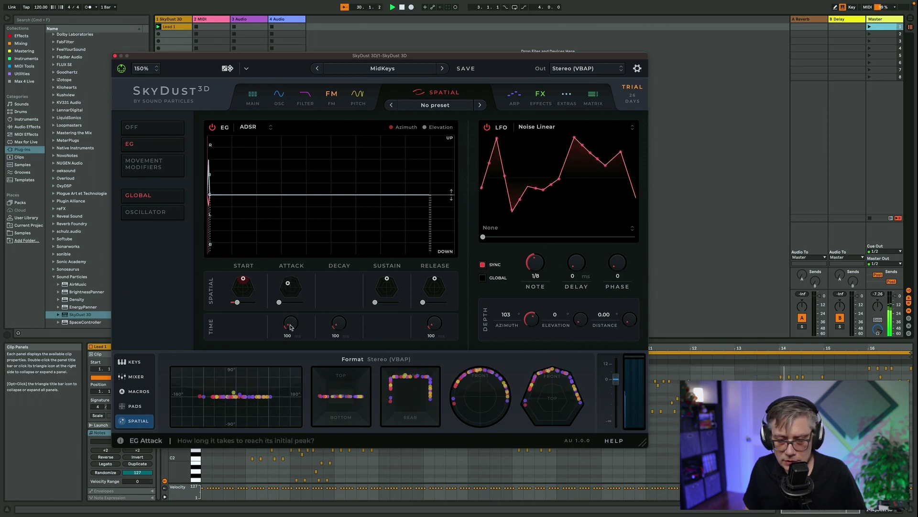
pyautogui.moveTo(280, 302); pyautogui.dragTo(302, 305)
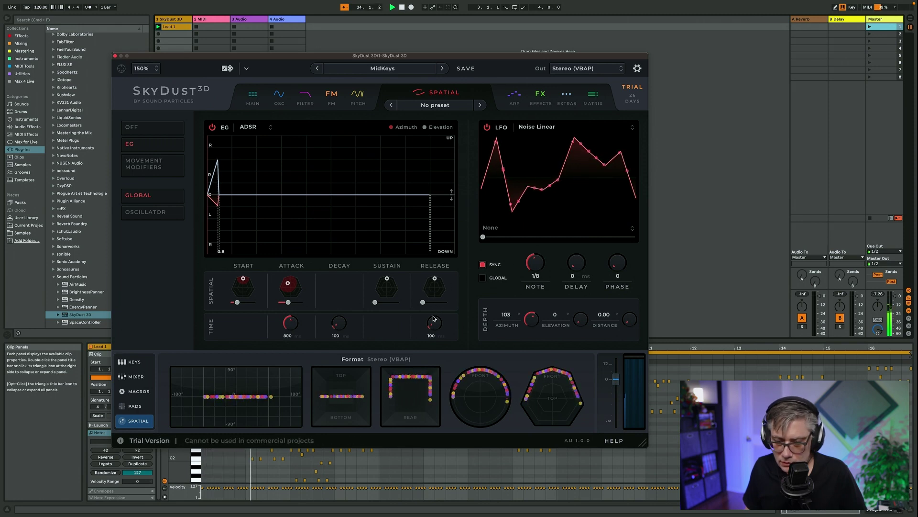
pyautogui.moveTo(434, 325); pyautogui.dragTo(435, 289)
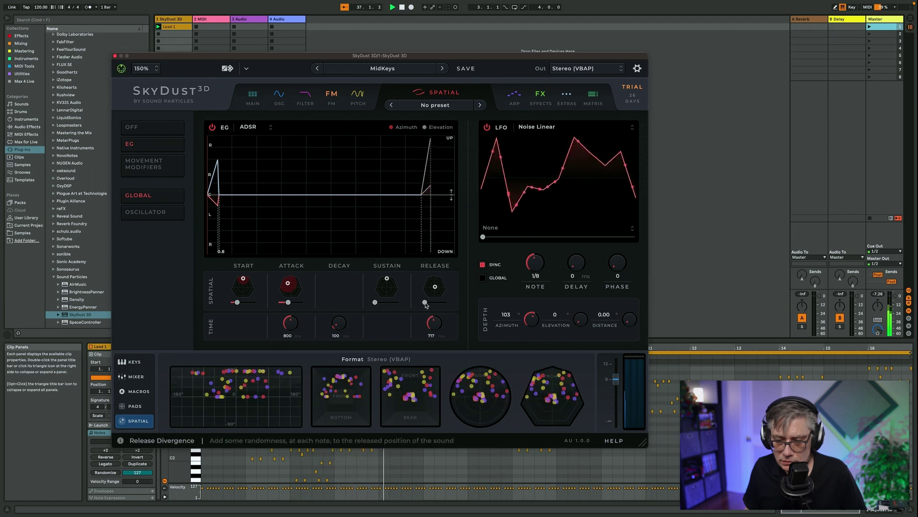
pyautogui.scroll(-3, 429, 330)
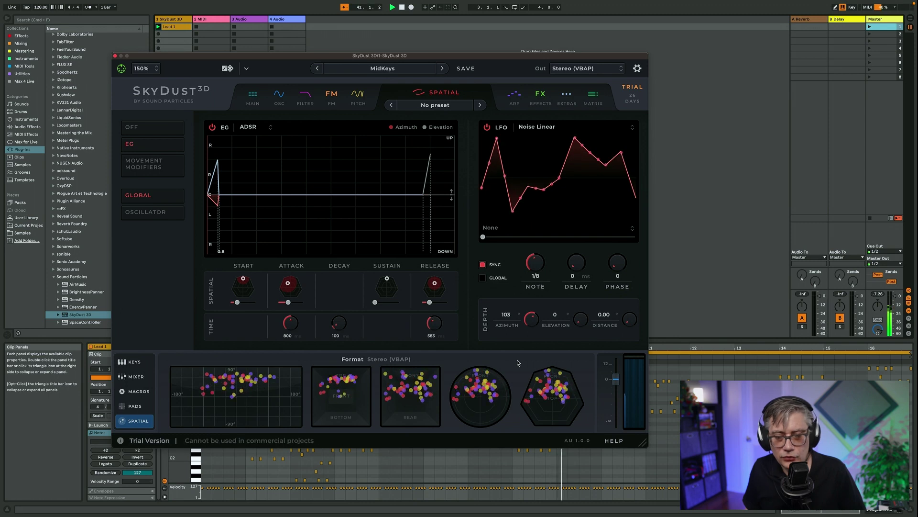
pyautogui.moveTo(338, 328); pyautogui.dragTo(360, 282)
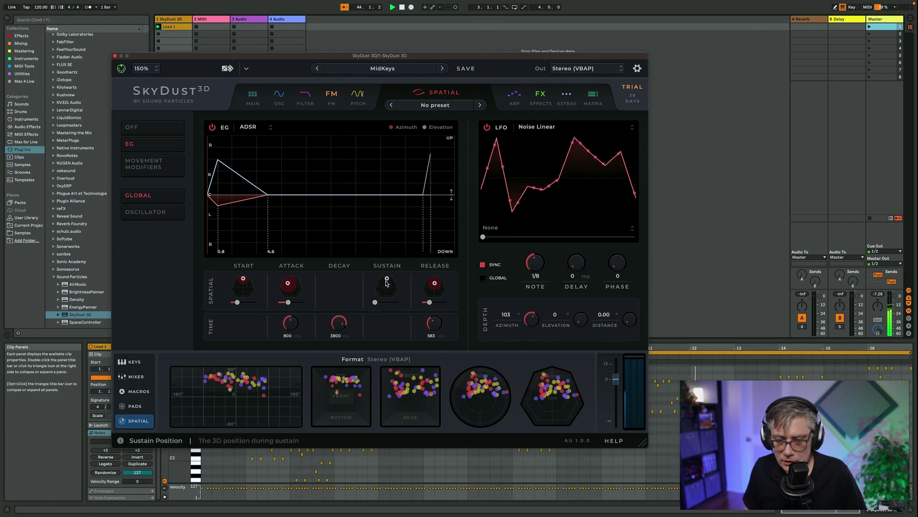
pyautogui.moveTo(387, 280)
pyautogui.mouseDown()
pyautogui.moveTo(387, 294)
pyautogui.moveTo(388, 285)
pyautogui.mouseUp()
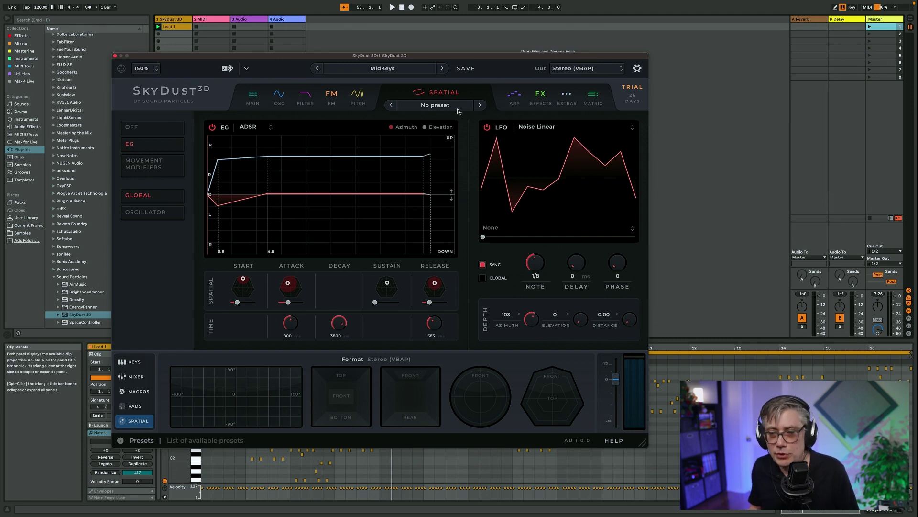
# Restart playback, change the synth's output format to Binaural and open its settings.
pyautogui.press('space')
pyautogui.click(598, 69)
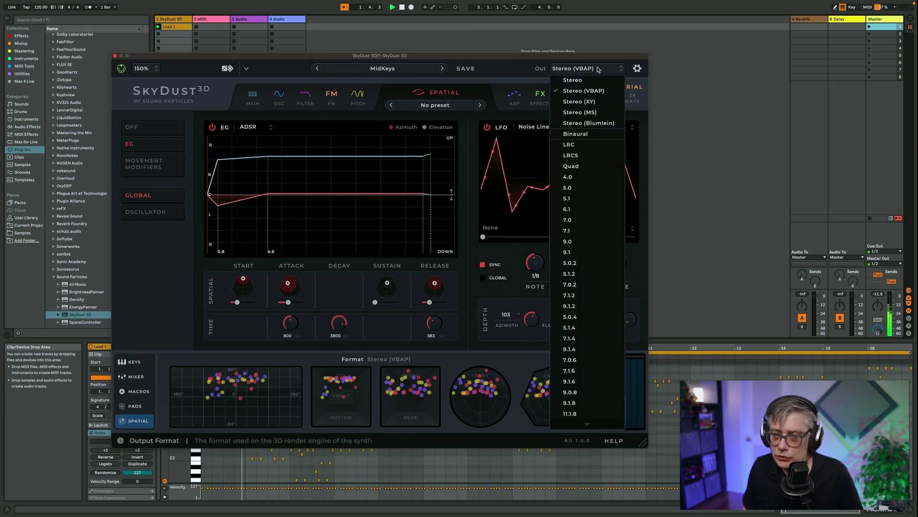
pyautogui.click(585, 135)
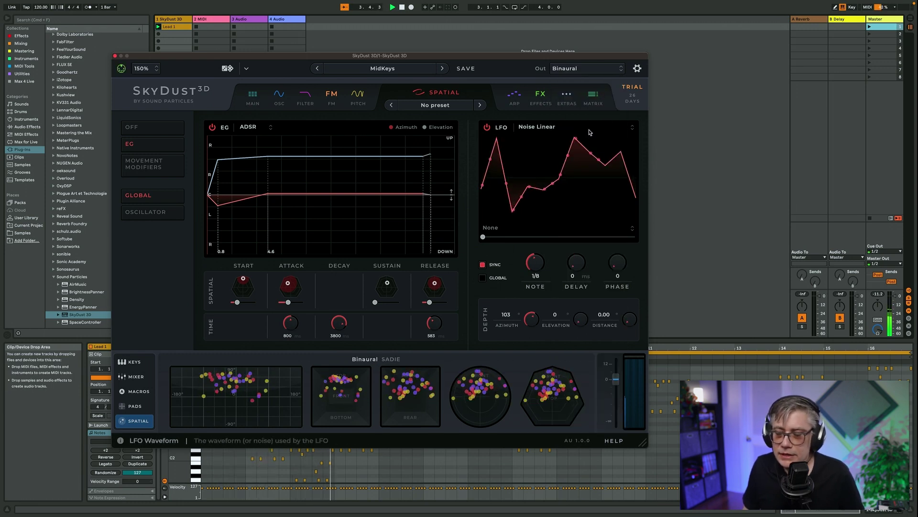
pyautogui.click(638, 69)
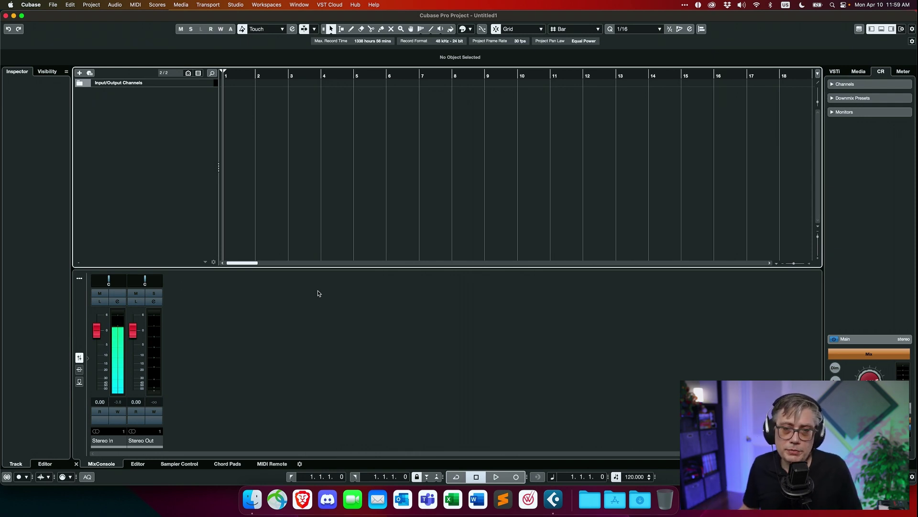
# In Cubase's audio connections, add one 3rd Order Ambisonics output bus named Ambisonics.
pyautogui.click(236, 5)
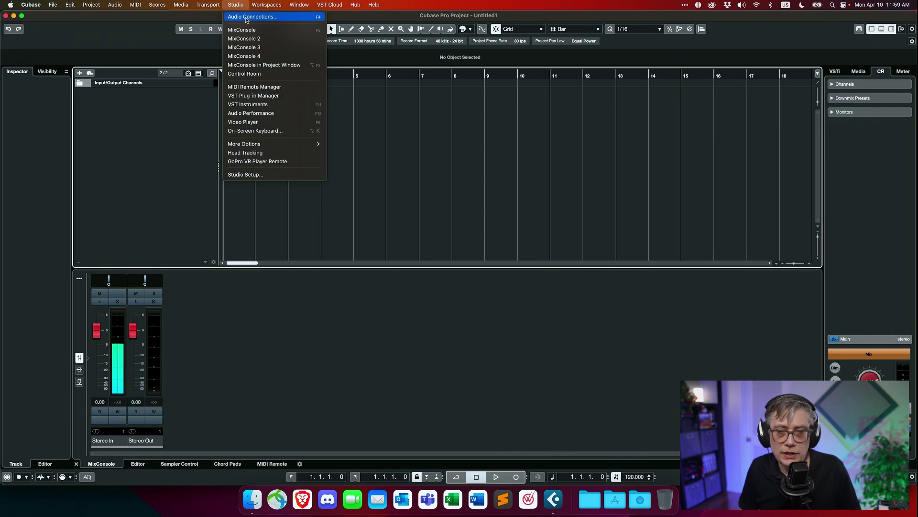
pyautogui.click(244, 16)
pyautogui.moveTo(180, 73); pyautogui.dragTo(319, 111)
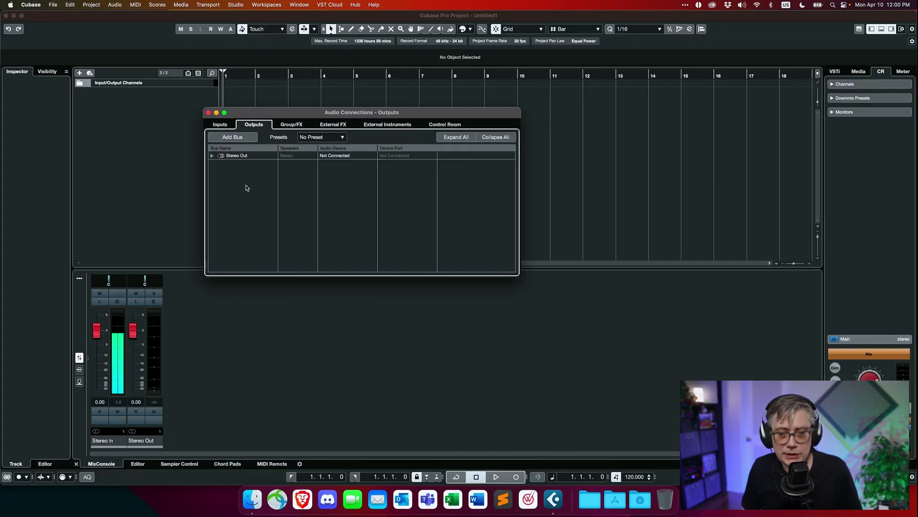
pyautogui.click(233, 138)
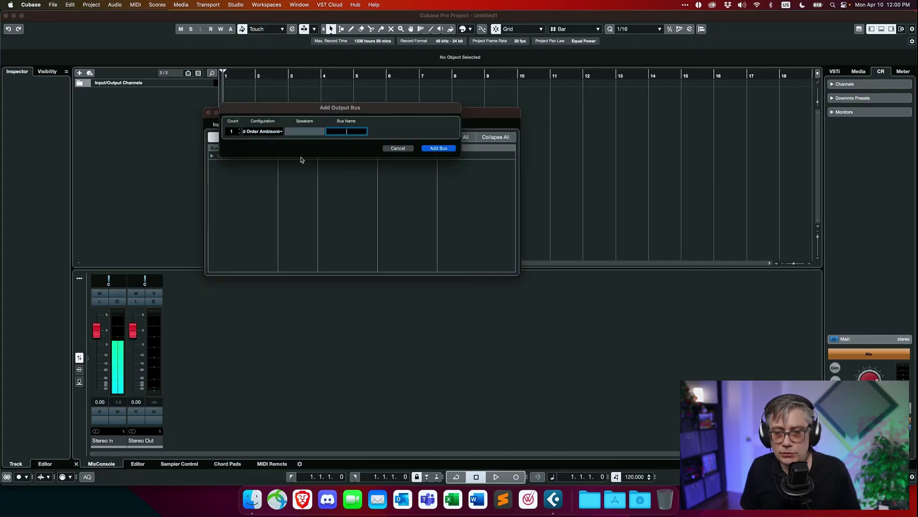
pyautogui.click(262, 132)
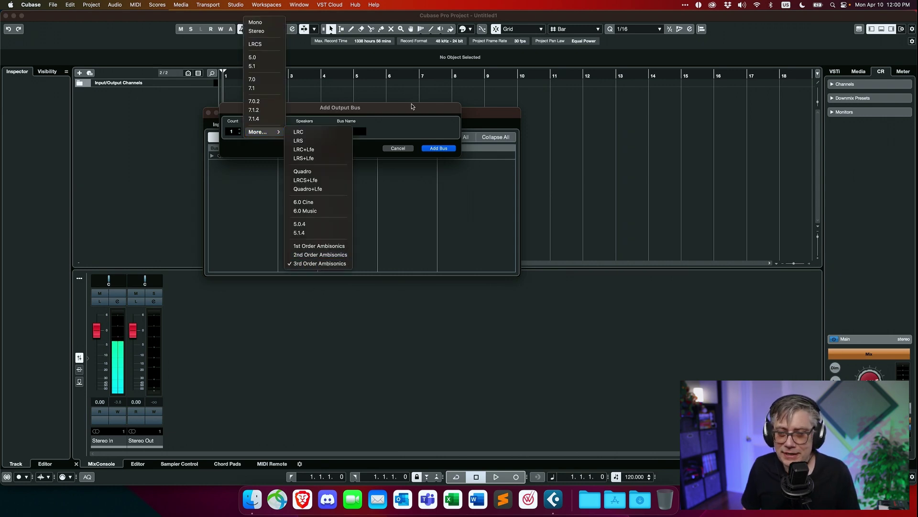
pyautogui.click(361, 131)
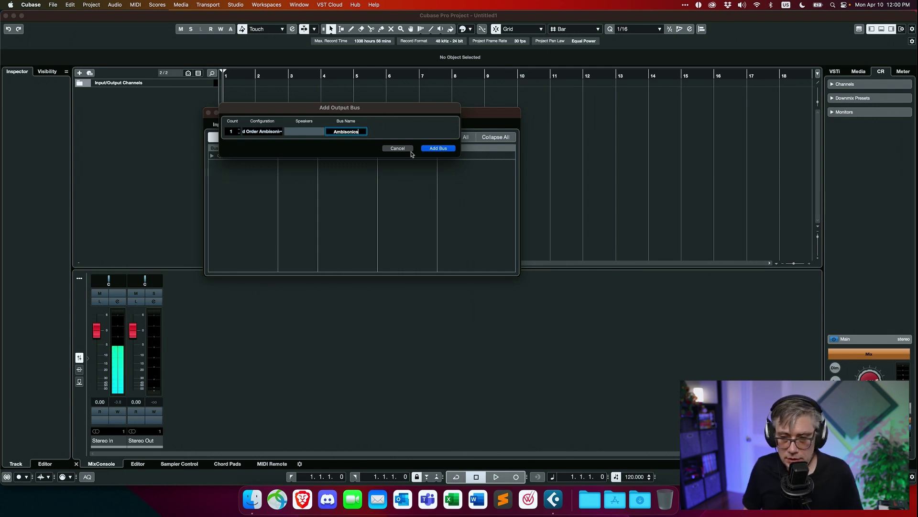
pyautogui.click(432, 148)
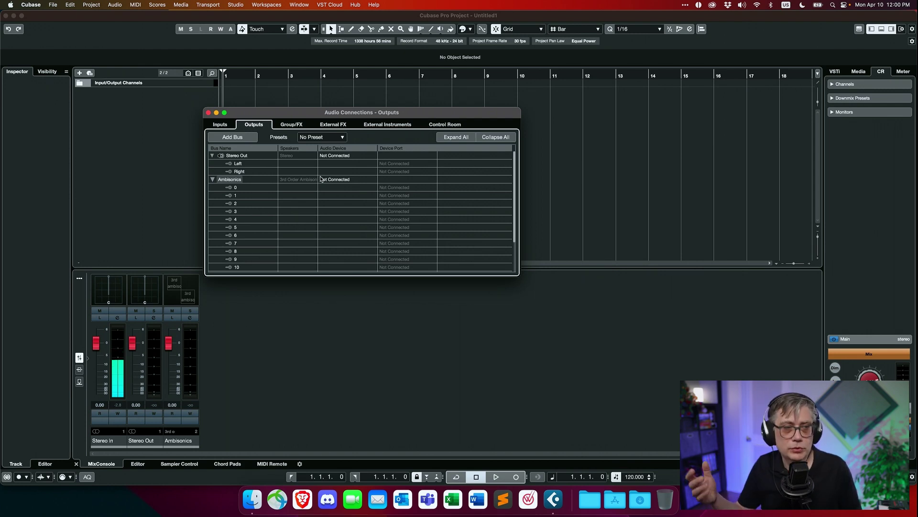
# Check the Control Room connections, and add one SkyDust 3D Trial instrument track named SkyDust with Ambisonics as its audio output.
pyautogui.click(446, 125)
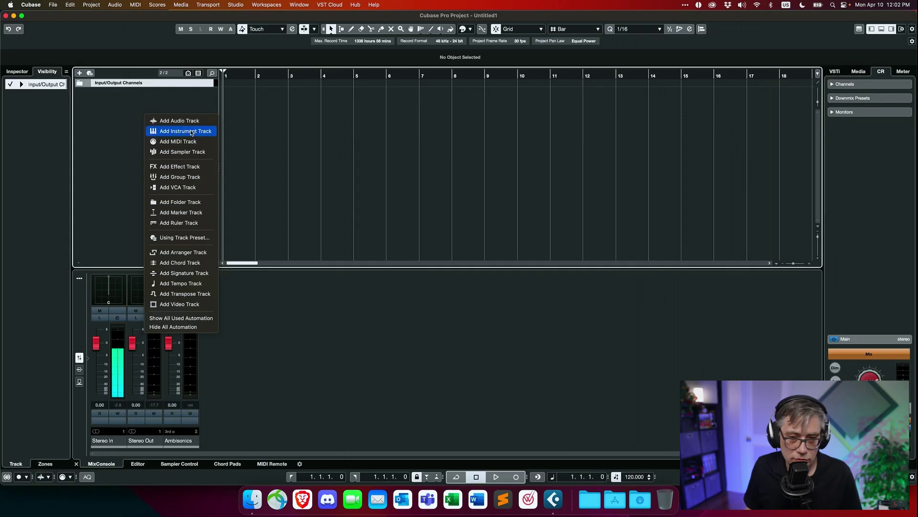
pyautogui.click(191, 131)
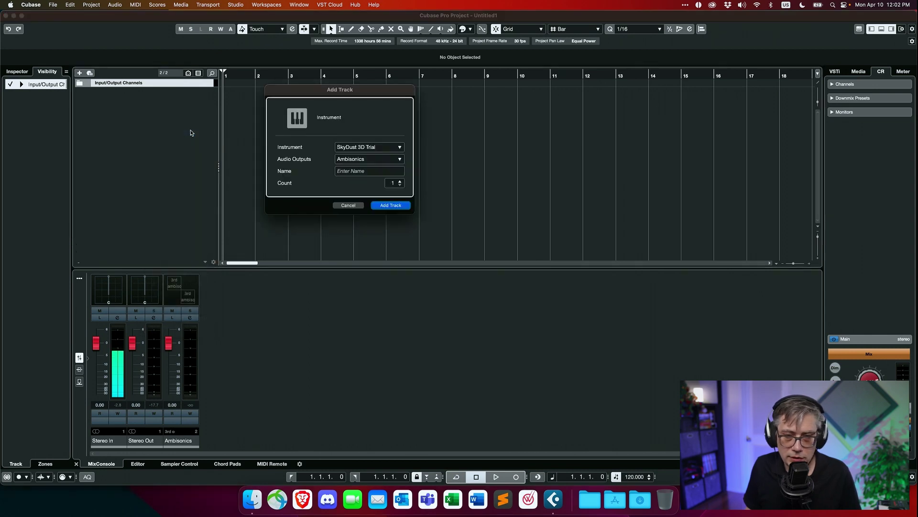
pyautogui.click(358, 170)
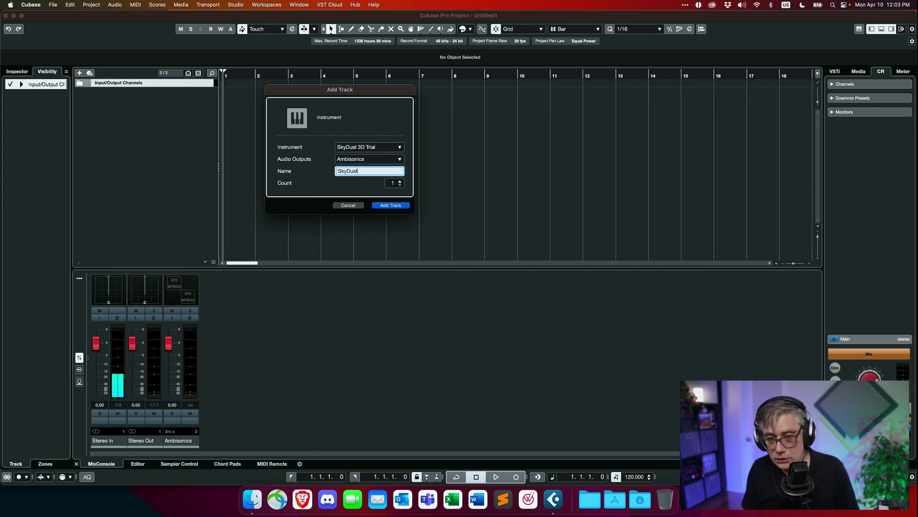
pyautogui.click(390, 205)
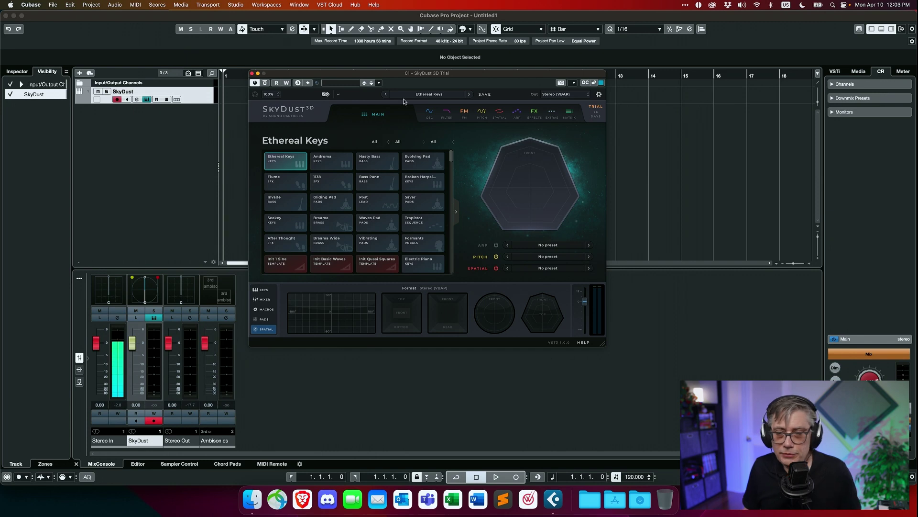
# Try to set the new synth instance's output format to third-order Ambisonics.
pyautogui.click(571, 94)
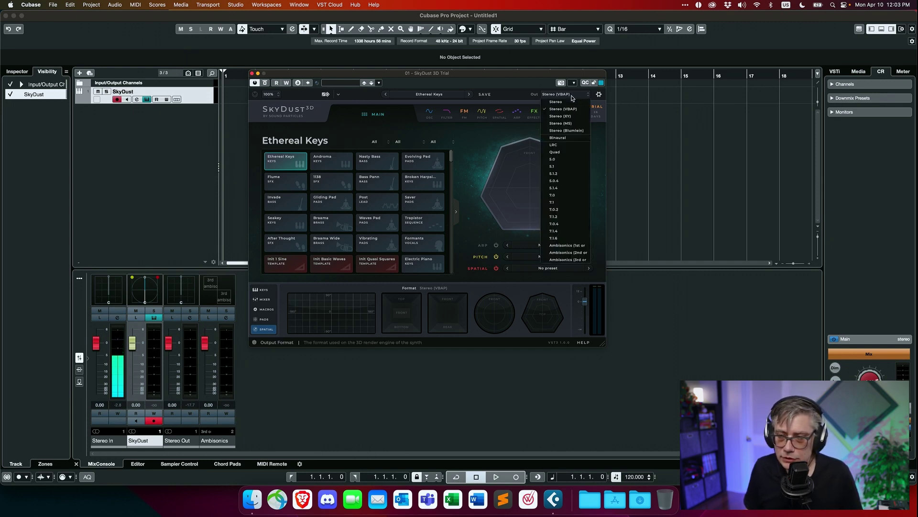
pyautogui.click(575, 261)
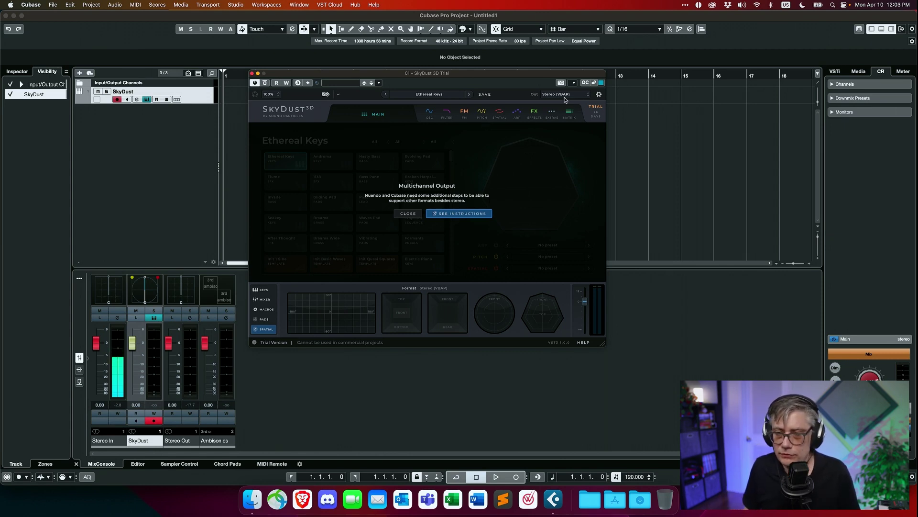
# Show the SkyDust track's inspector and activate the instrument's additional 3rd Order Ambisonics output.
pyautogui.click(14, 71)
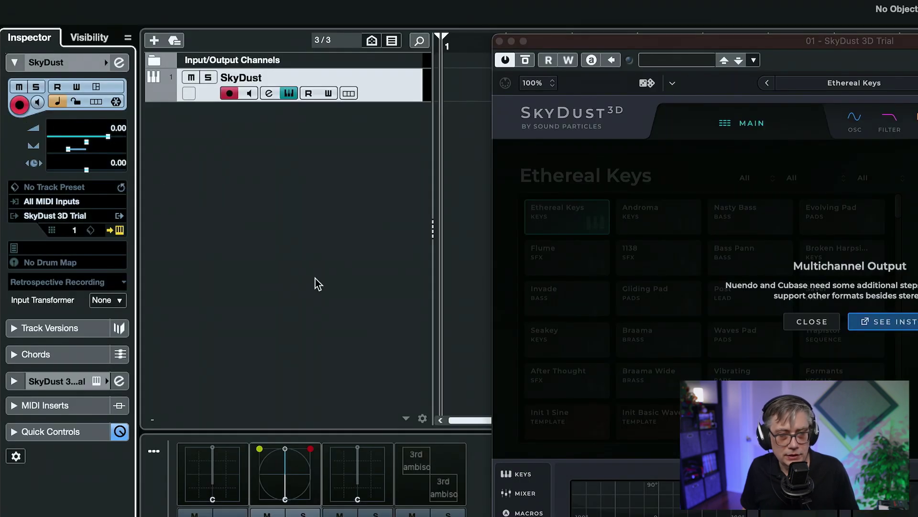
pyautogui.click(119, 230)
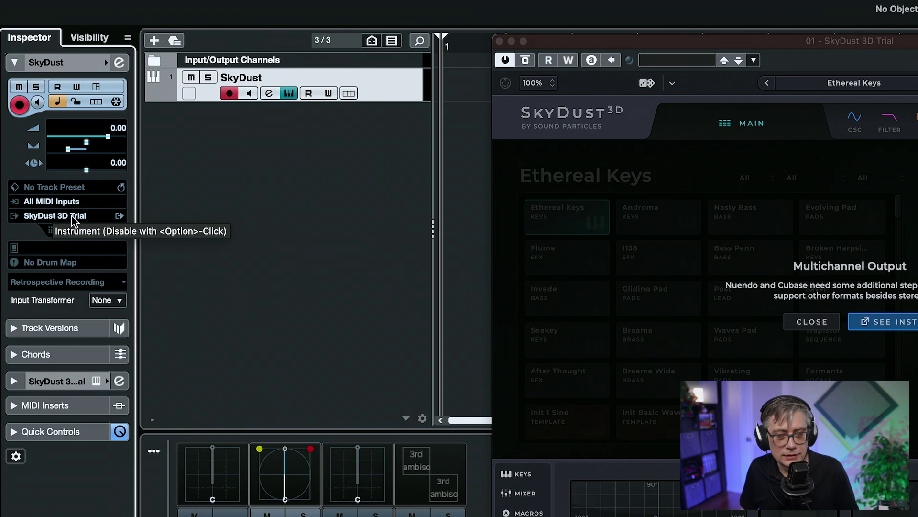
pyautogui.click(120, 219)
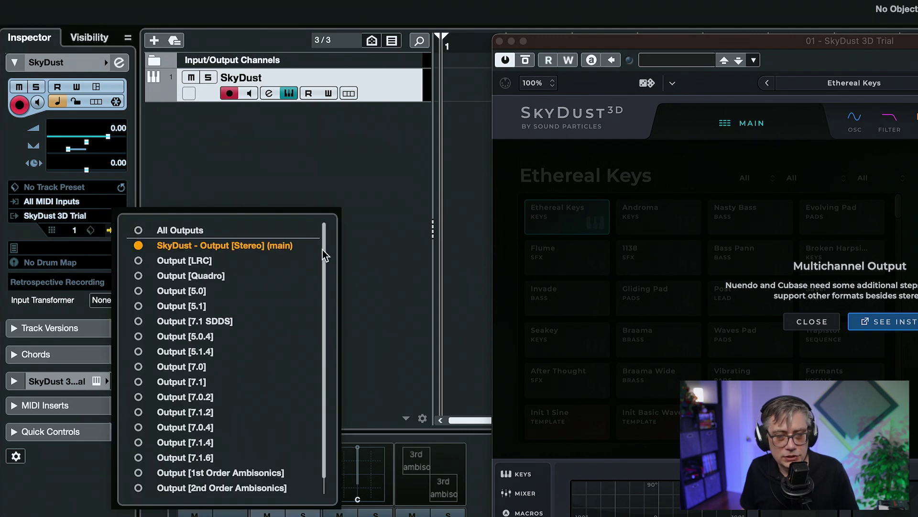
pyautogui.moveTo(324, 254); pyautogui.dragTo(324, 277)
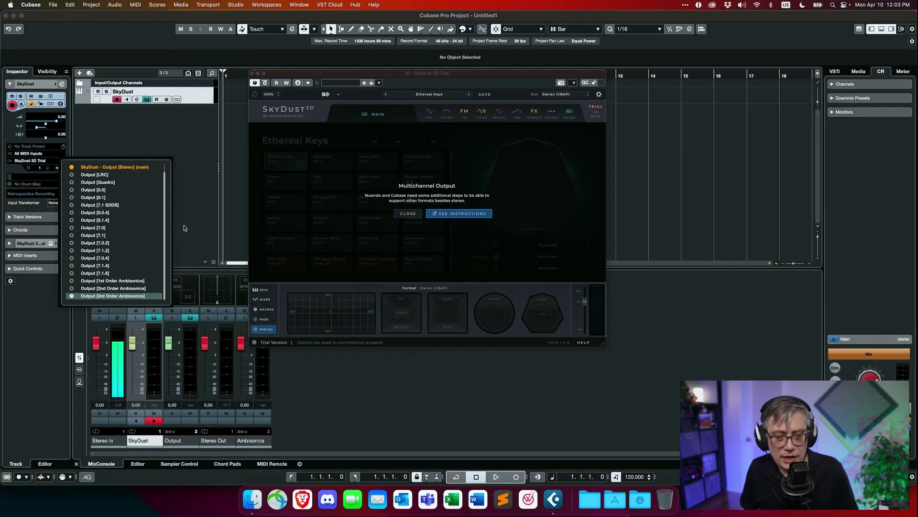
pyautogui.click(375, 347)
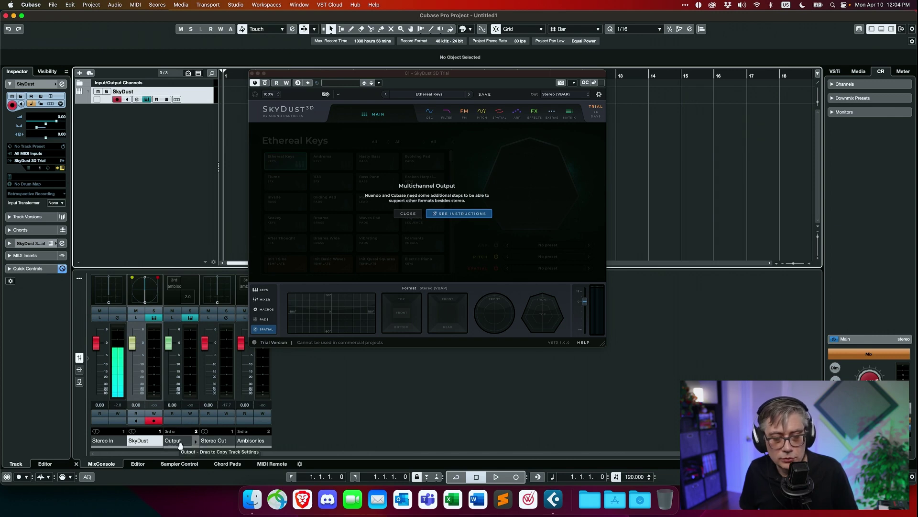
# Dismiss the multichannel output notice and set SkyDust 3D's output format to Ambisonics (3rd order).
pyautogui.click(571, 96)
pyautogui.click(572, 96)
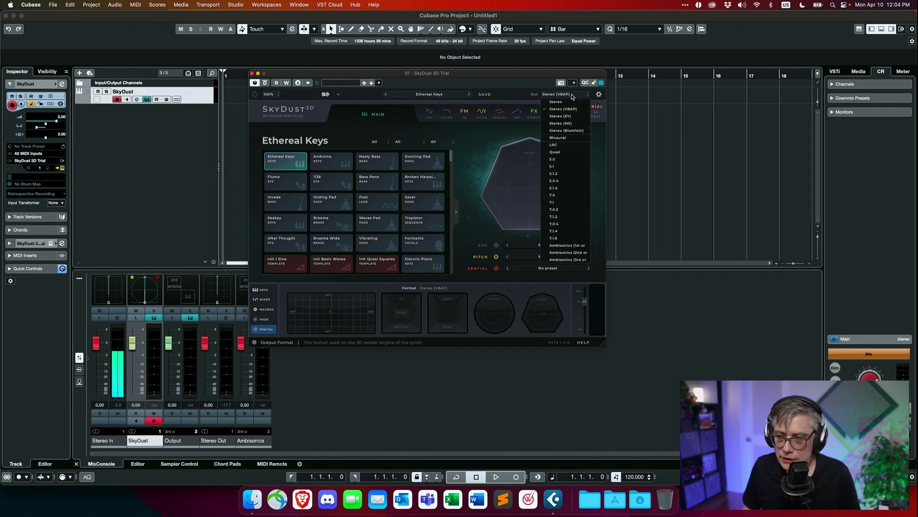
pyautogui.click(570, 261)
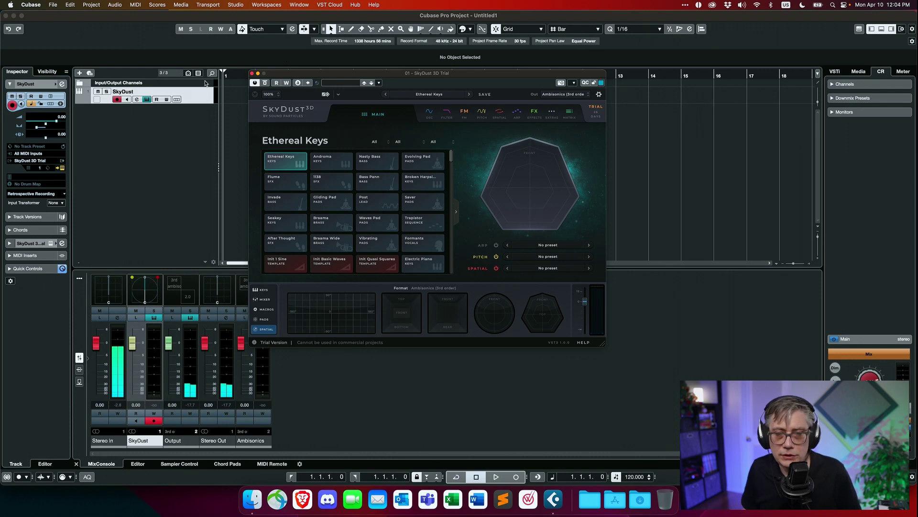
# Change the Output channel's panner to ab Decoder HOA and reposition the synth and decoder windows.
pyautogui.moveTo(334, 73); pyautogui.dragTo(481, 40)
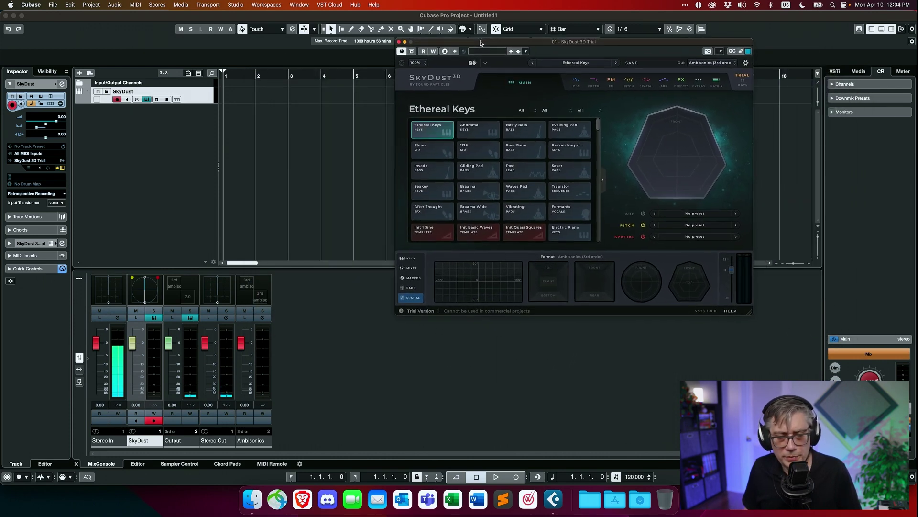
pyautogui.rightClick(182, 290)
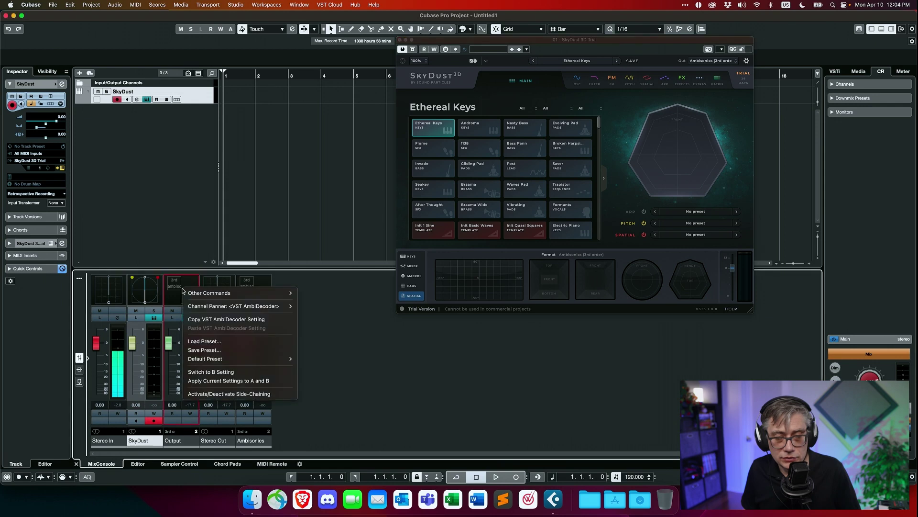
pyautogui.moveTo(207, 309)
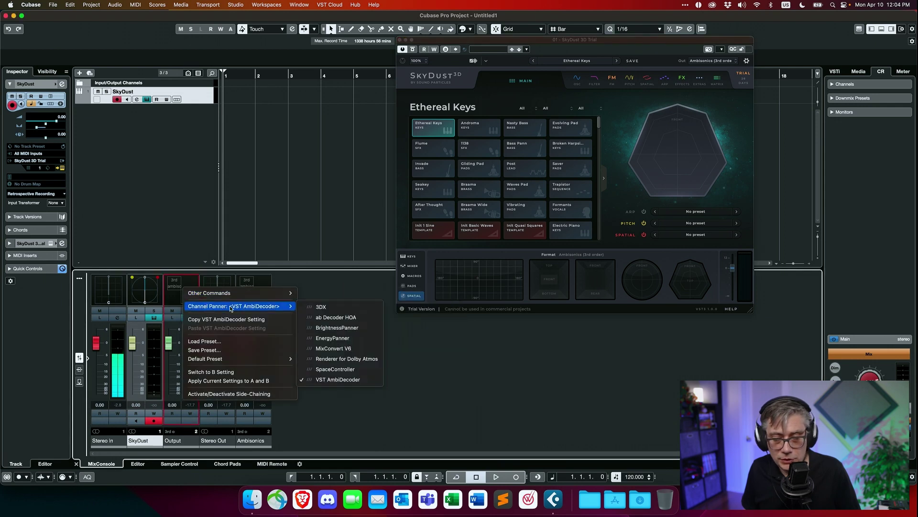
pyautogui.click(337, 317)
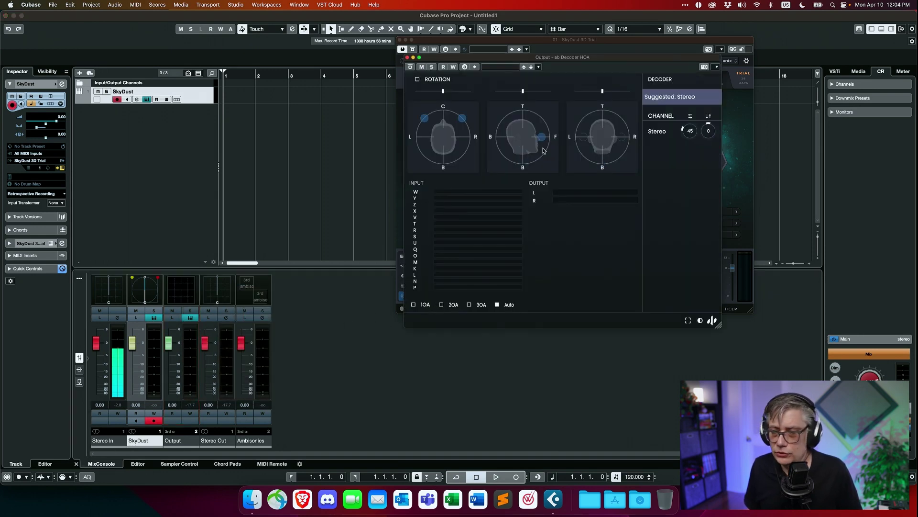
pyautogui.moveTo(557, 60); pyautogui.dragTo(707, 72)
pyautogui.moveTo(528, 42); pyautogui.dragTo(141, 53)
pyautogui.moveTo(626, 75); pyautogui.dragTo(449, 63)
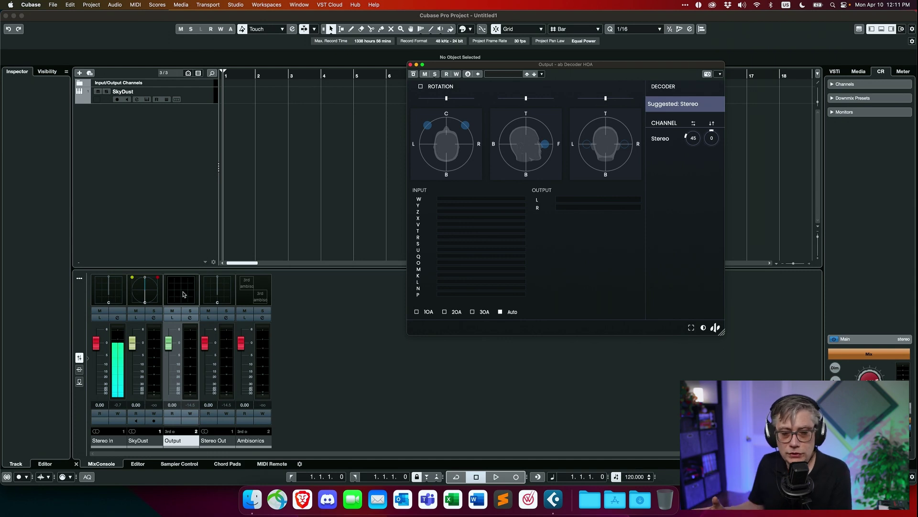
# Find the ab Stutter plug-in with the search text "stutt" and load it in the Output channel's first insert slot.
pyautogui.click(190, 317)
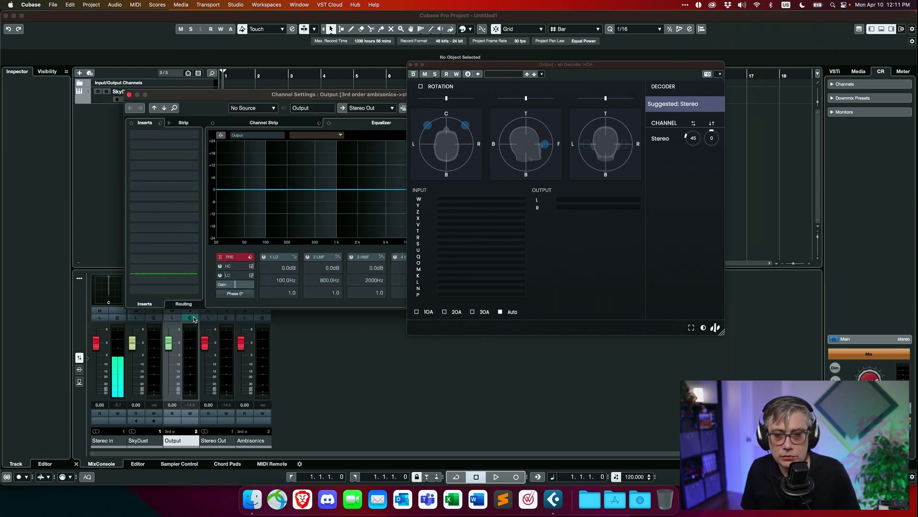
pyautogui.click(194, 137)
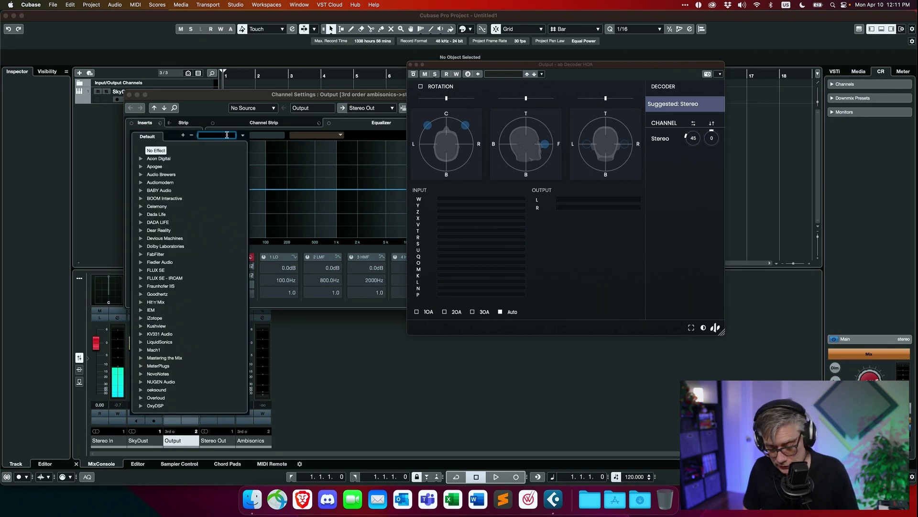
pyautogui.write('stutt')
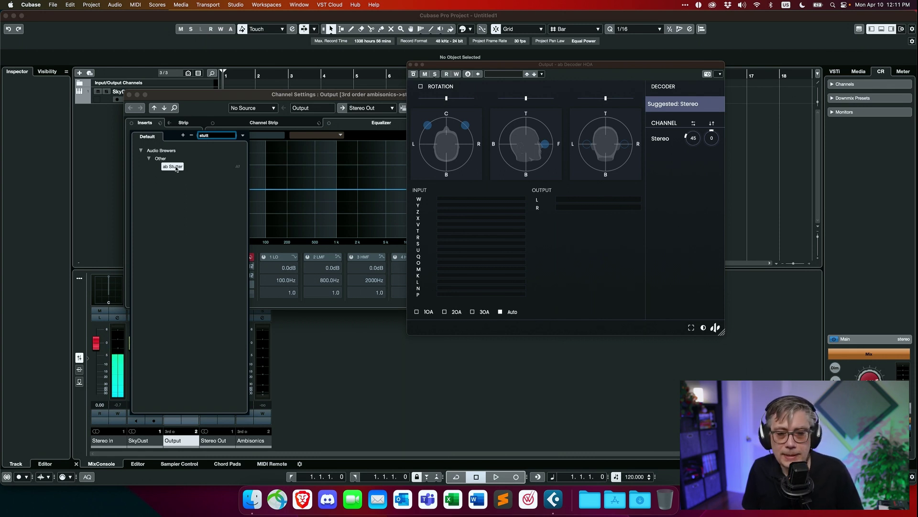
pyautogui.click(175, 167)
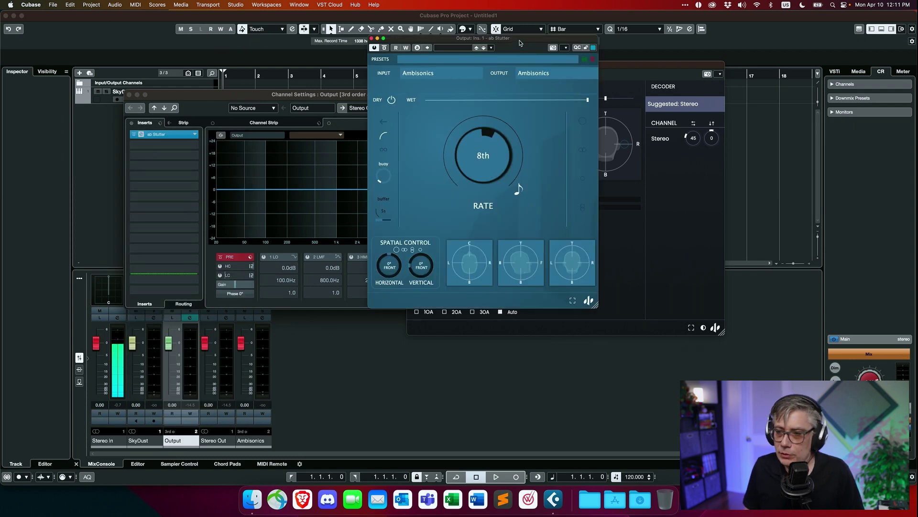
# Close the channel settings, select the SkyDust track, and arrange the SkyDust 3D, ab Stutter and ab Decoder HOA windows side by side.
pyautogui.moveTo(623, 68); pyautogui.dragTo(791, 50)
pyautogui.moveTo(408, 85); pyautogui.dragTo(495, 50)
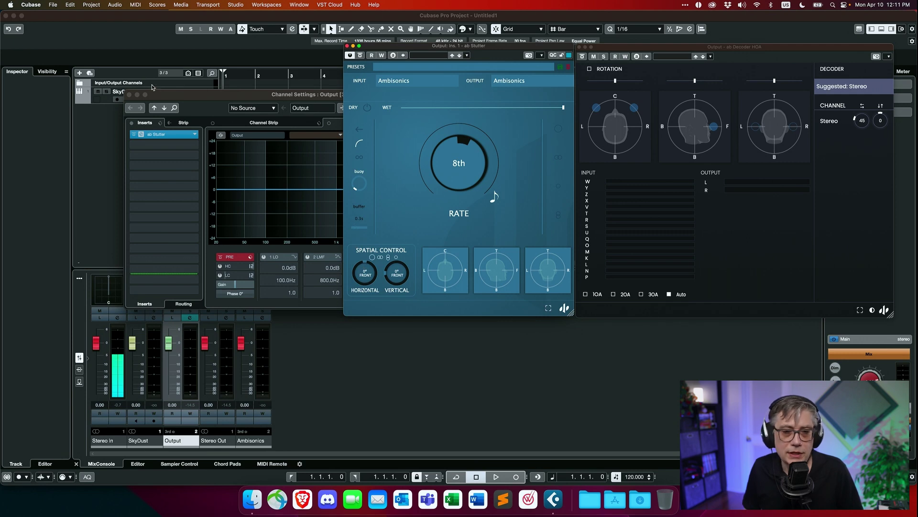
pyautogui.click(129, 96)
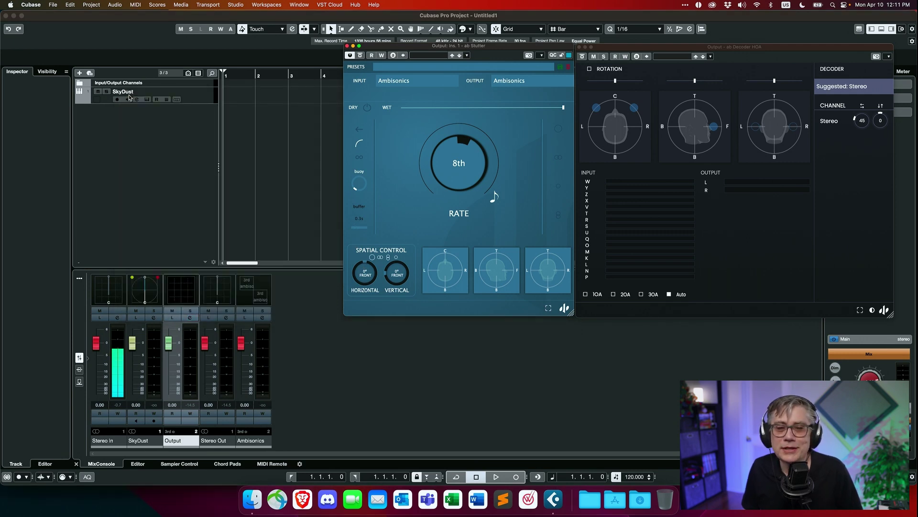
pyautogui.moveTo(667, 50); pyautogui.dragTo(678, 49)
pyautogui.moveTo(475, 48); pyautogui.dragTo(483, 46)
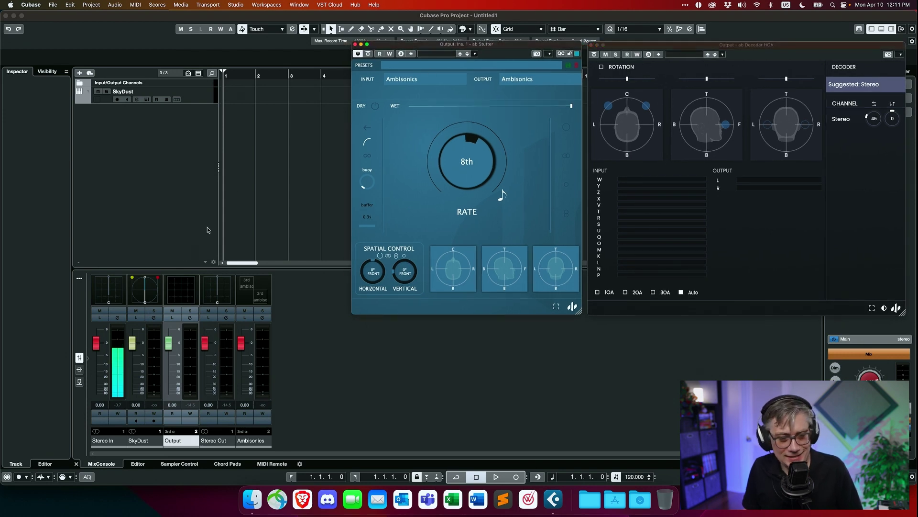
pyautogui.click(195, 95)
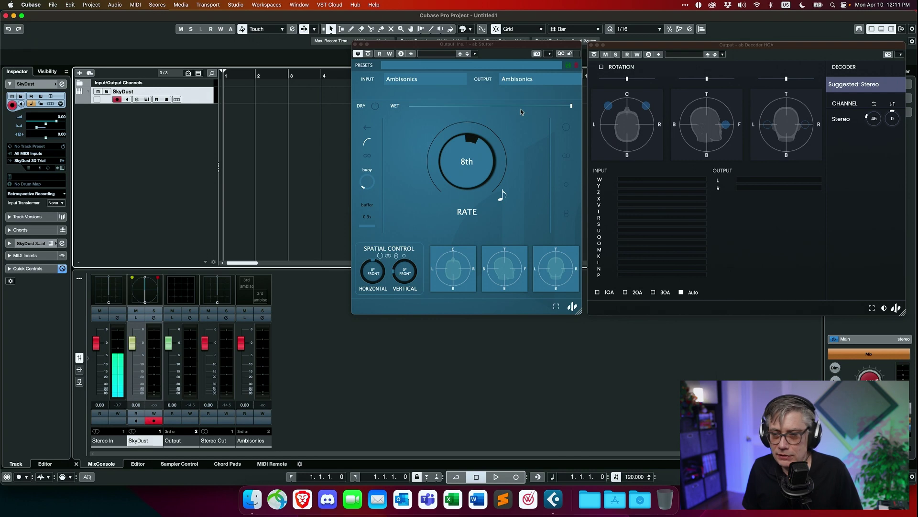
pyautogui.moveTo(507, 48)
pyautogui.mouseDown()
pyautogui.moveTo(529, 44)
pyautogui.moveTo(515, 44)
pyautogui.mouseUp()
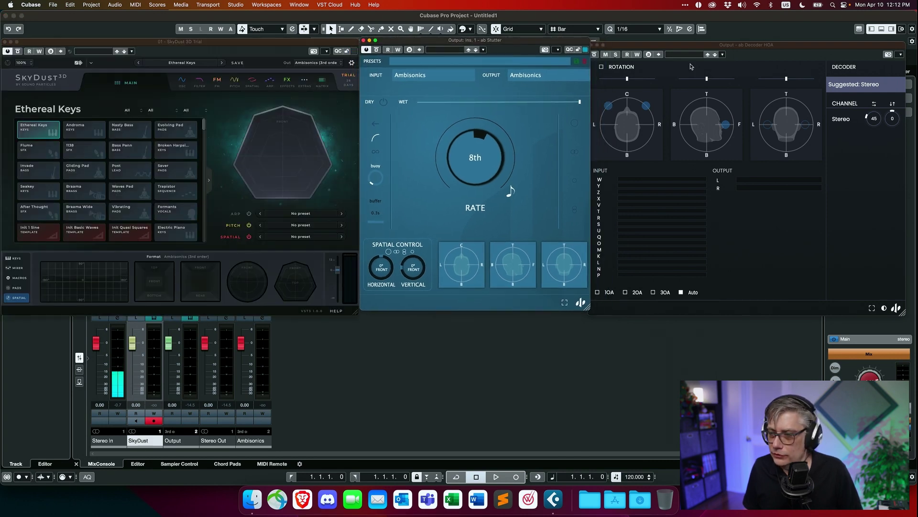
pyautogui.moveTo(705, 49); pyautogui.dragTo(709, 47)
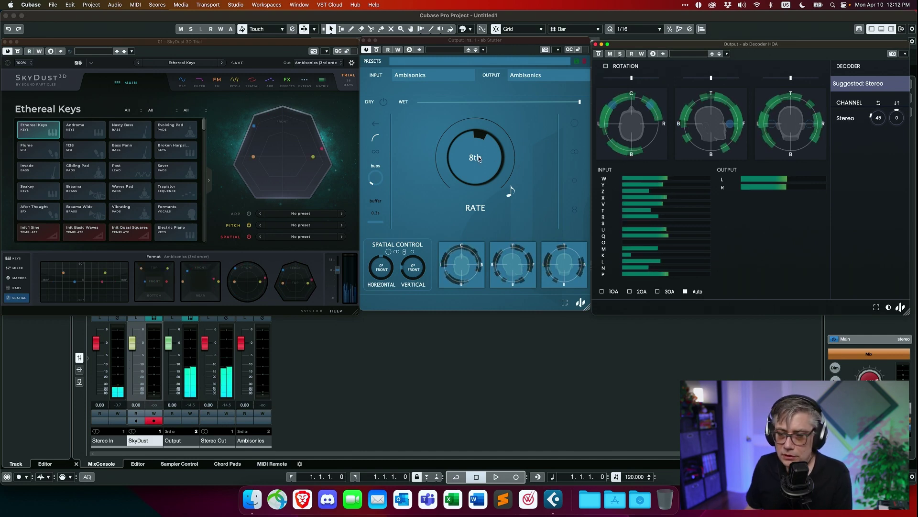
# Set the ab Stutter rate to 16thD while the synth is playing.
pyautogui.moveTo(471, 154); pyautogui.dragTo(469, 164)
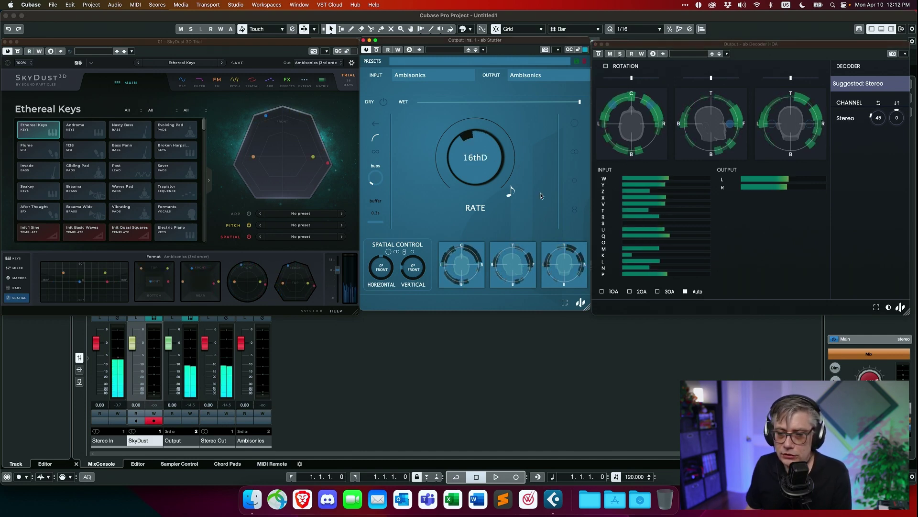